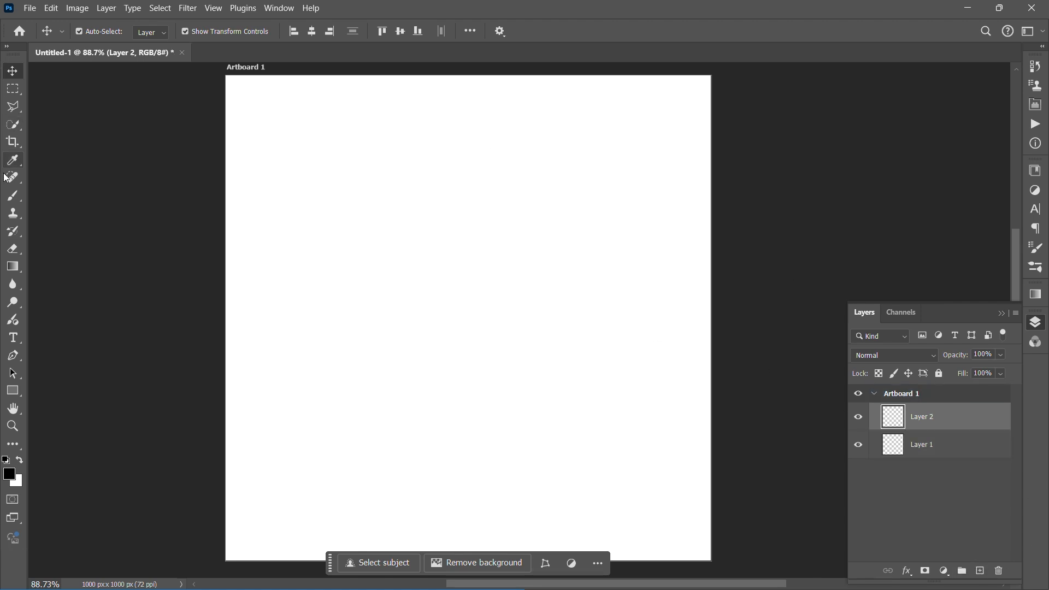
Set the torn-paper brush to 2700 px and paint a black torn strip across the upper part of the artboard
left_click(13, 196)
left_click(92, 32)
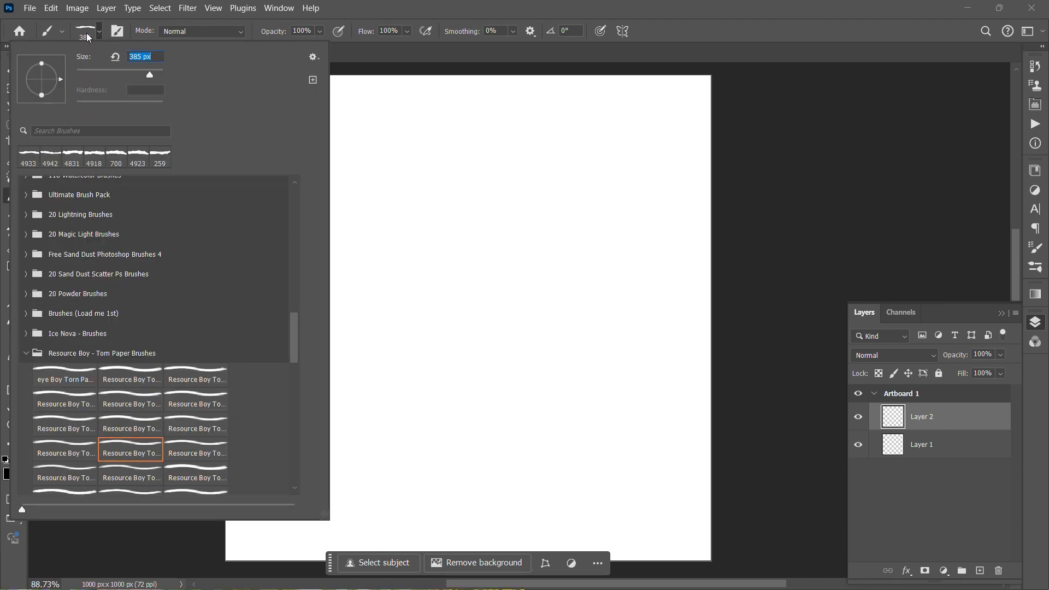
type("1400")
key("Return")
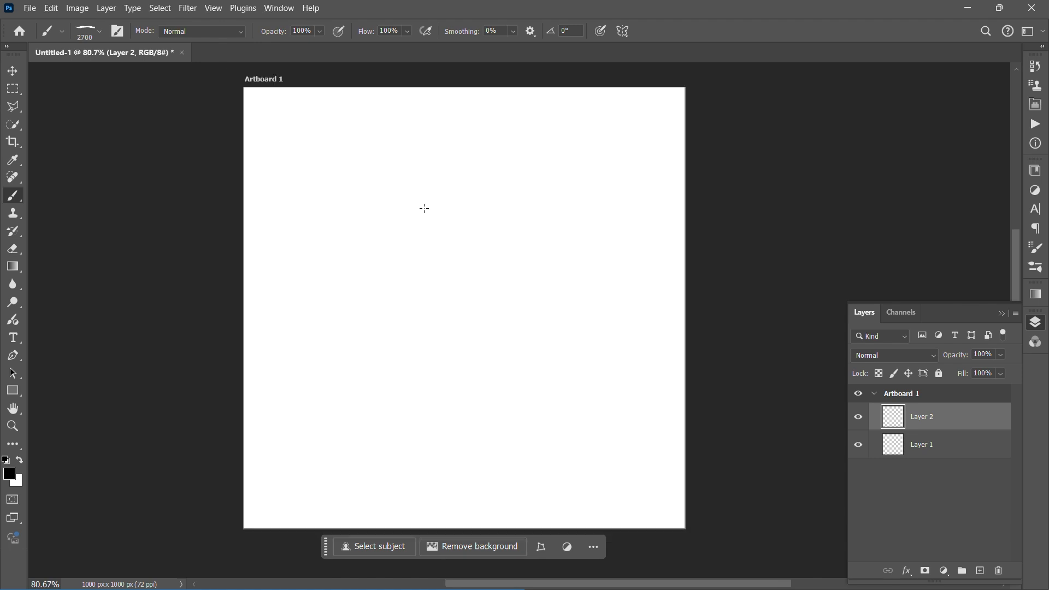
scroll(424, 208, "down", 1)
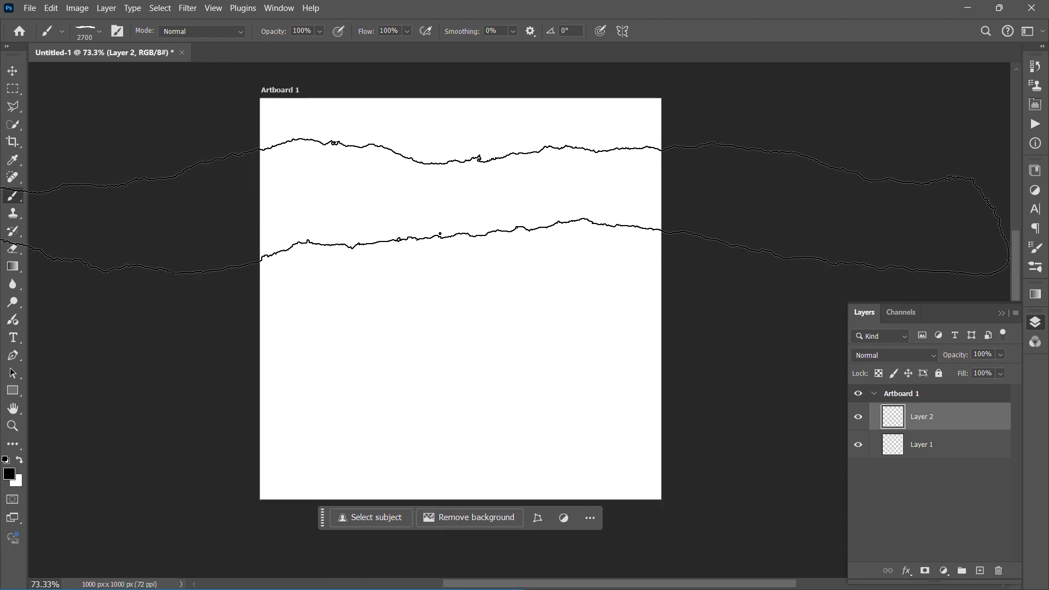
left_click(387, 215)
left_click_drag(388, 215, 393, 240)
Set the brush angle to -2° and paint a second overlapping stroke to thicken the black strip
left_click(103, 34)
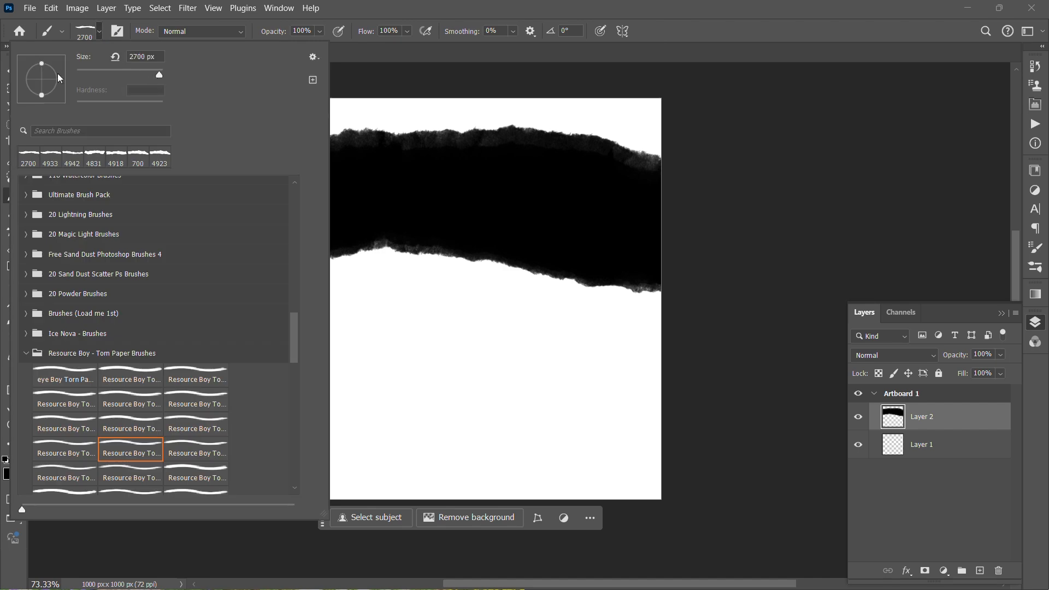
left_click(96, 40)
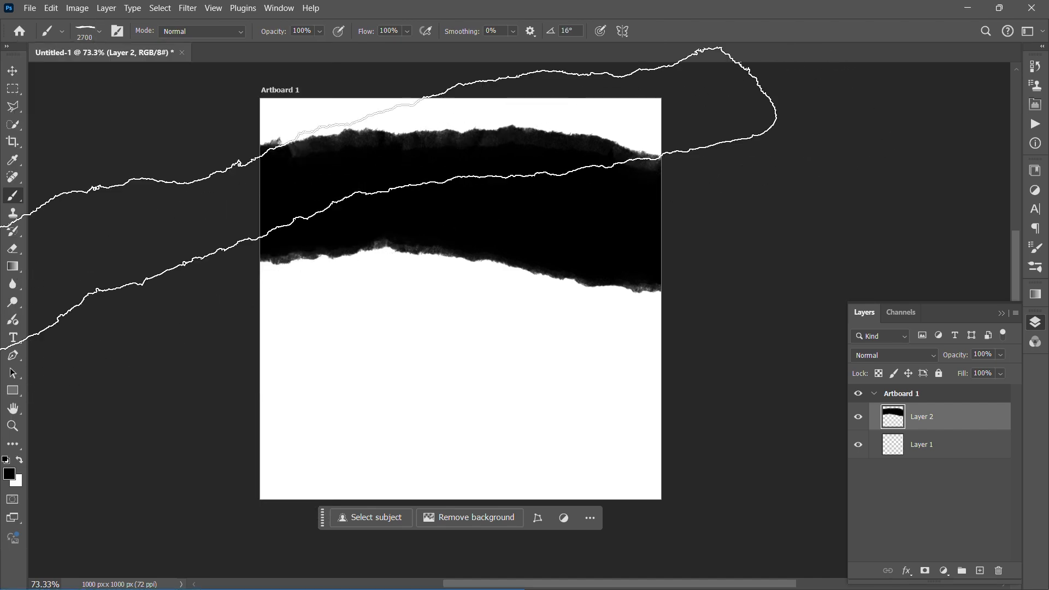
left_click(93, 33)
left_click(449, 157)
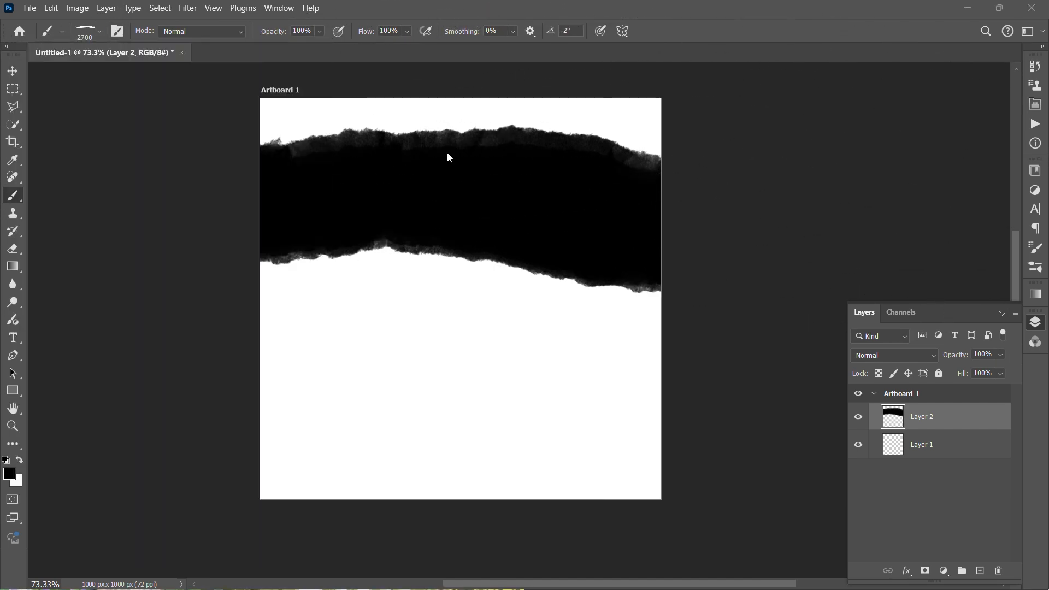
mouse_move(356, 255)
left_mouse_down()
mouse_move(423, 200)
mouse_move(459, 241)
mouse_move(222, 223)
left_mouse_up()
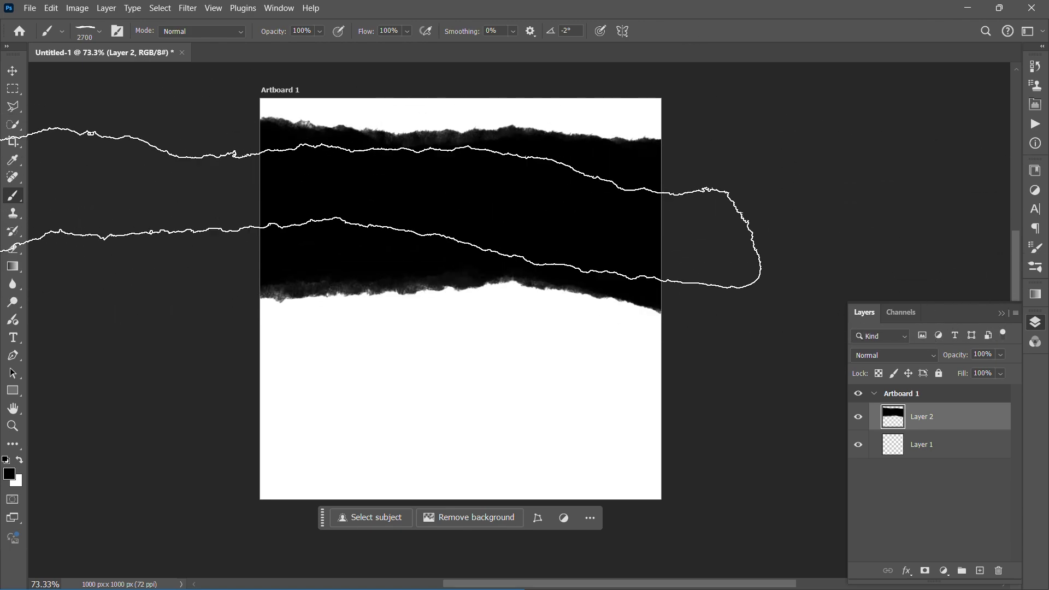
key("v")
left_click(192, 94)
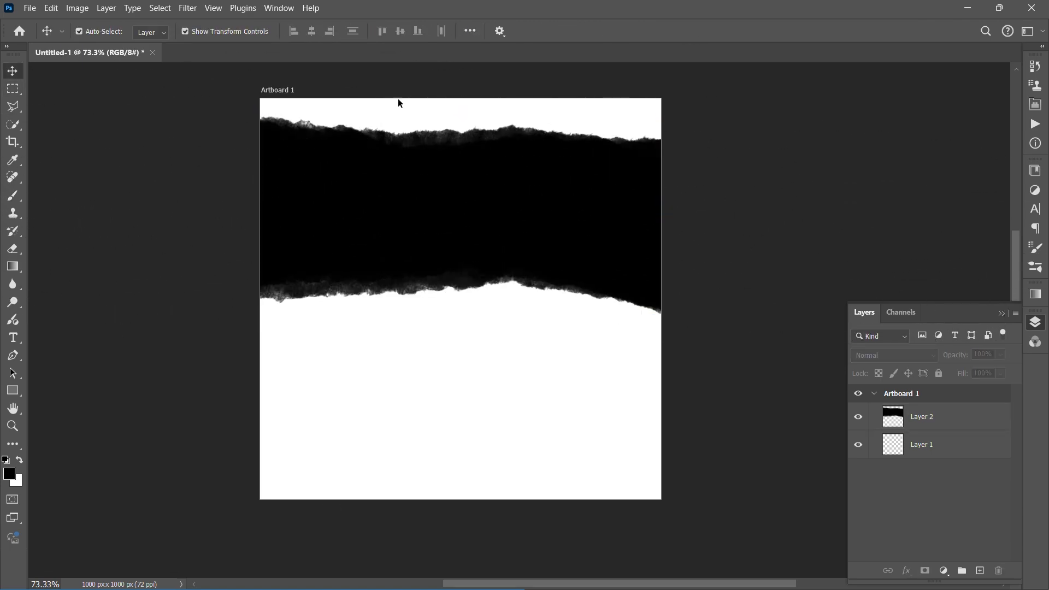
Open the photo temple-6823939.jpg from the nuature folder
left_click(30, 9)
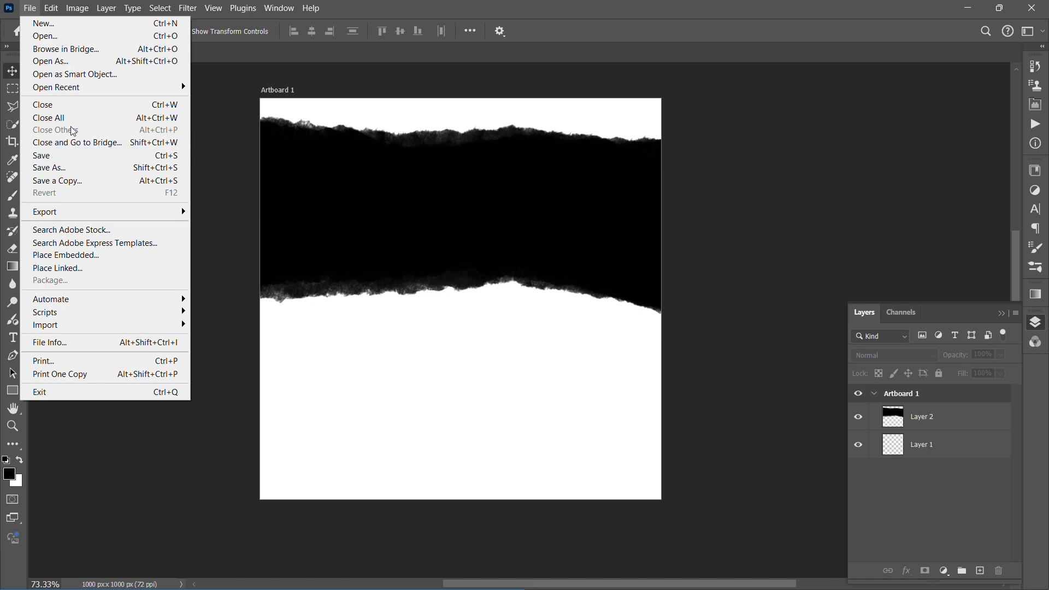
left_click(80, 36)
double_click(734, 117)
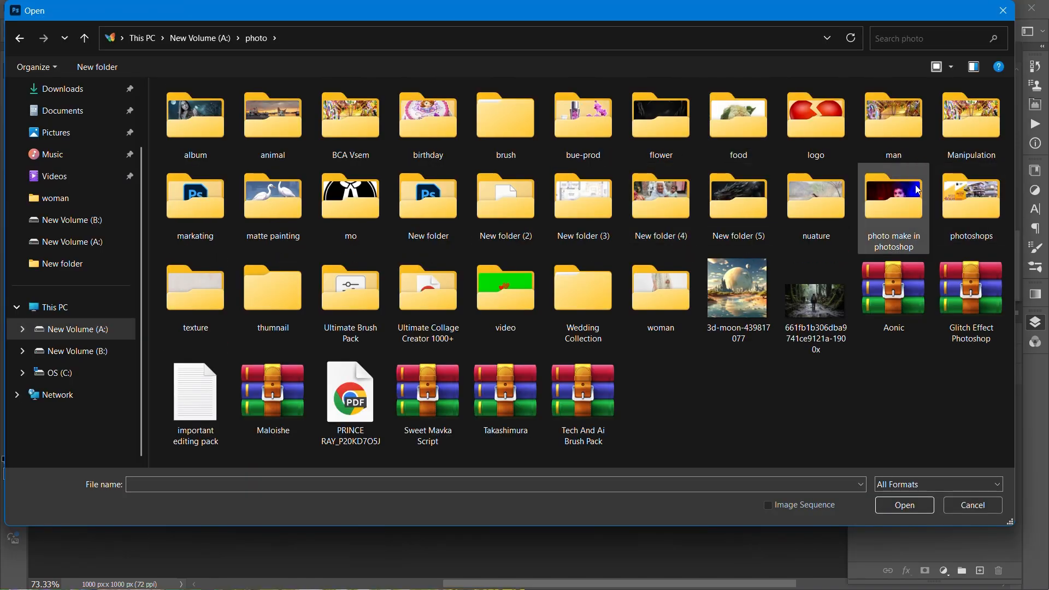
double_click(816, 204)
left_click(731, 415)
left_click(902, 507)
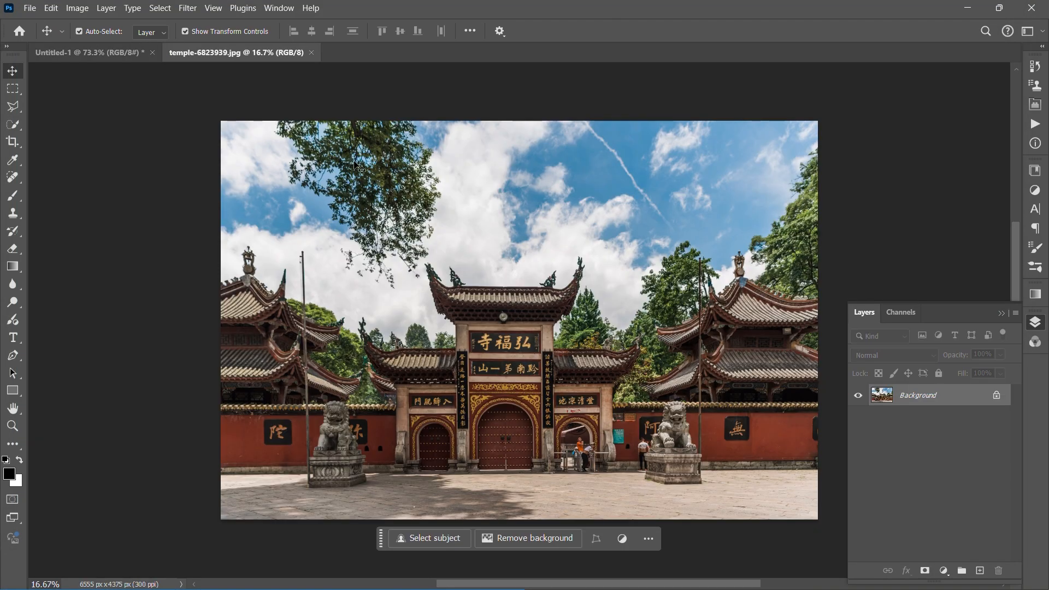
Copy the temple photo into Untitled-1 and scale it down to about 10.43% over the artboard
left_click(482, 176)
left_click(508, 267)
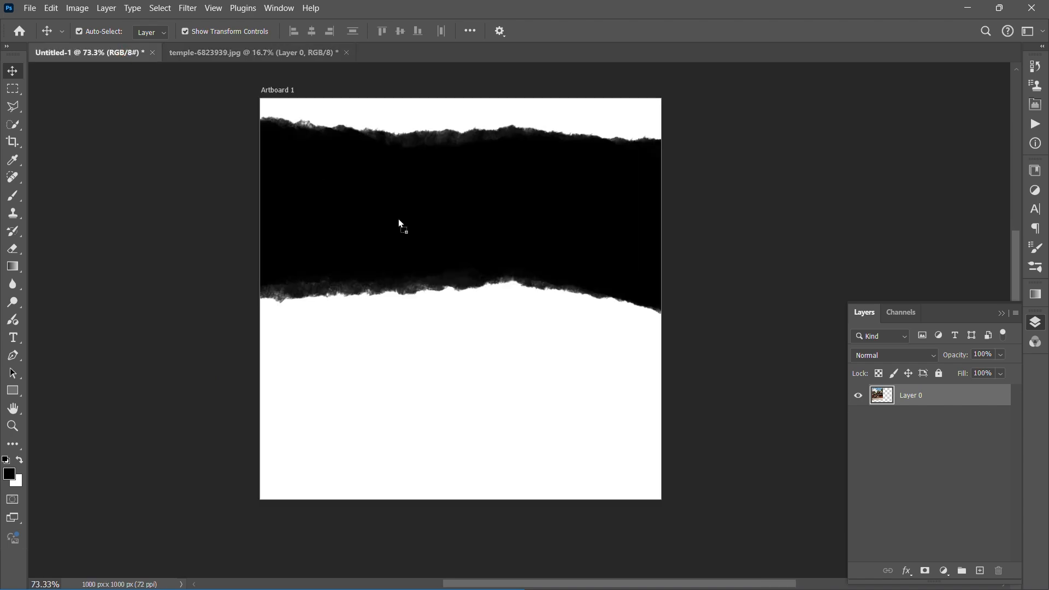
key("ctrl+t")
scroll(477, 234, "down", 8)
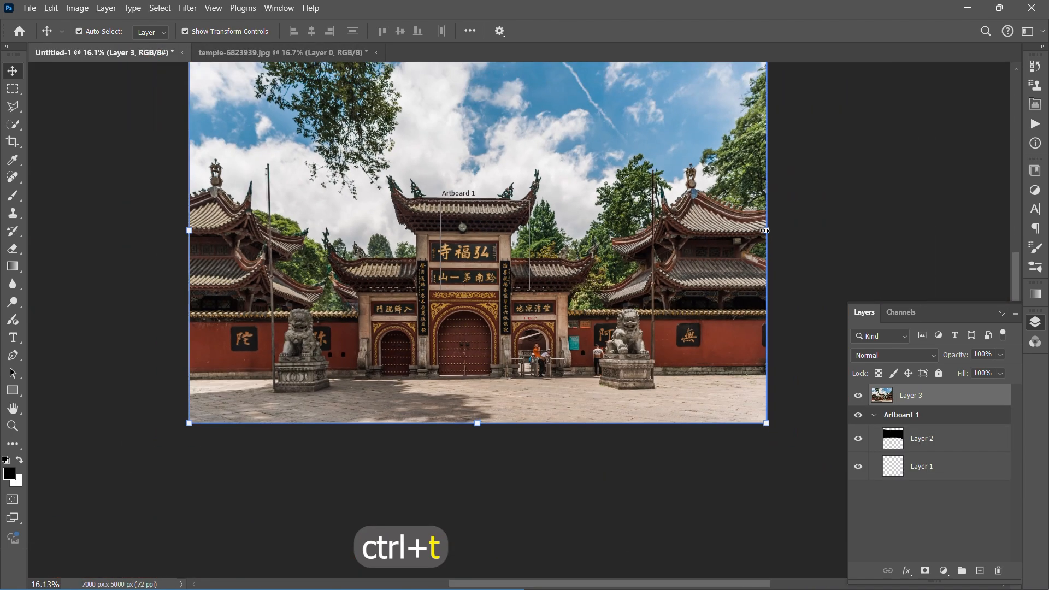
left_click_drag(765, 230, 570, 234)
left_click_drag(418, 226, 440, 225)
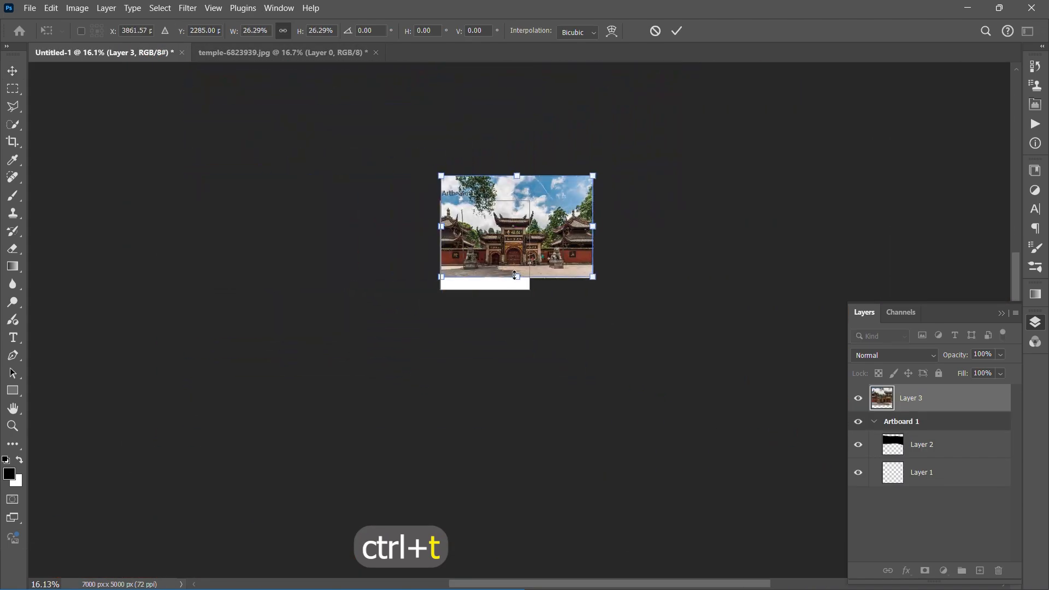
left_click_drag(441, 277, 485, 209)
scroll(484, 209, "up", 10)
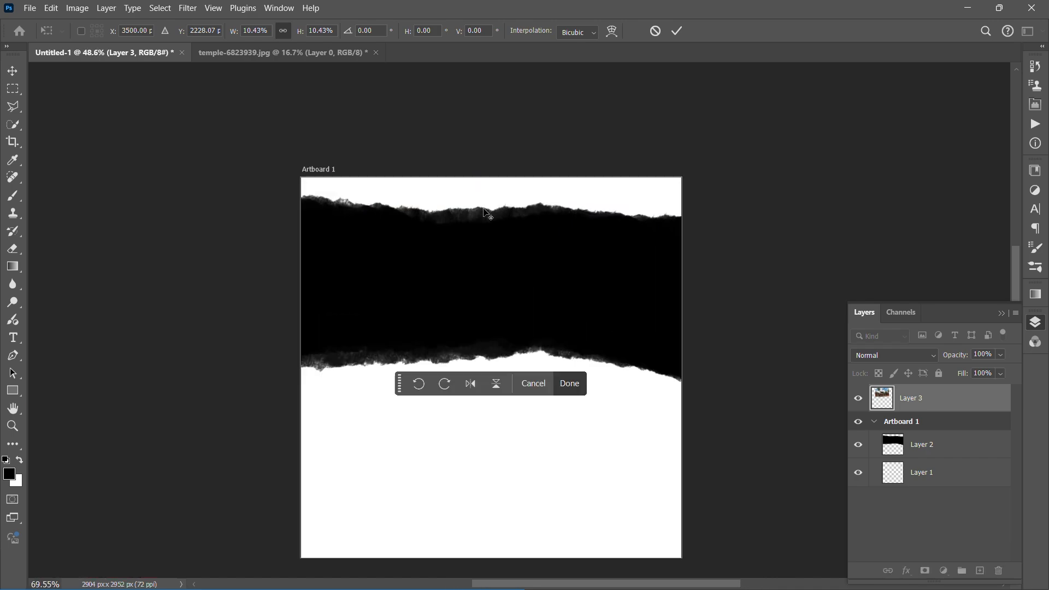
key("Return")
Enlarge the temple photo to about 147.36% to span the artboard width and clip it to the torn strip in Layer 2
scroll(495, 328, "down", 3)
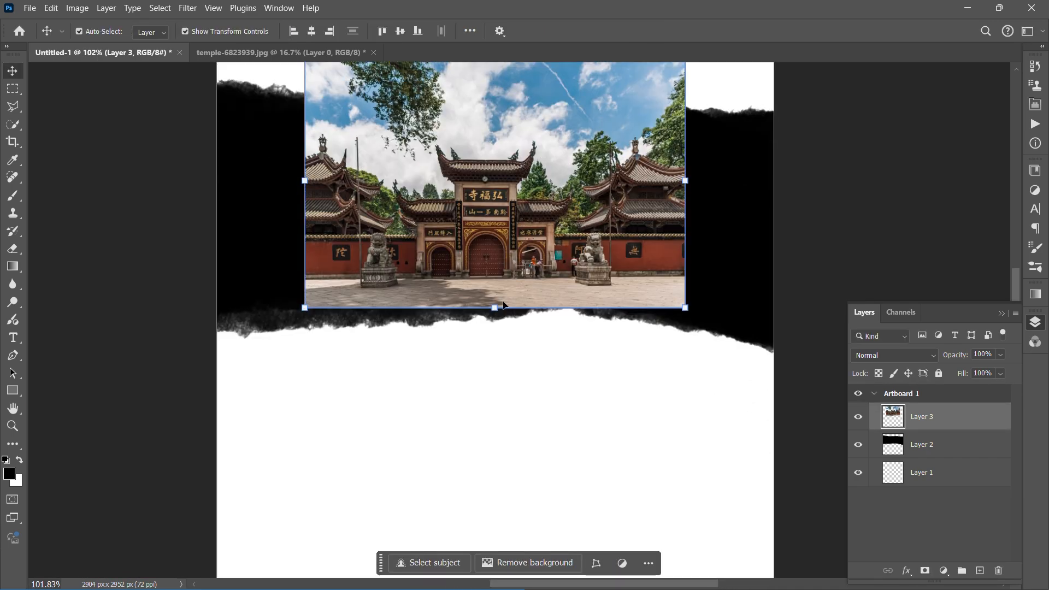
left_click_drag(495, 309, 476, 429)
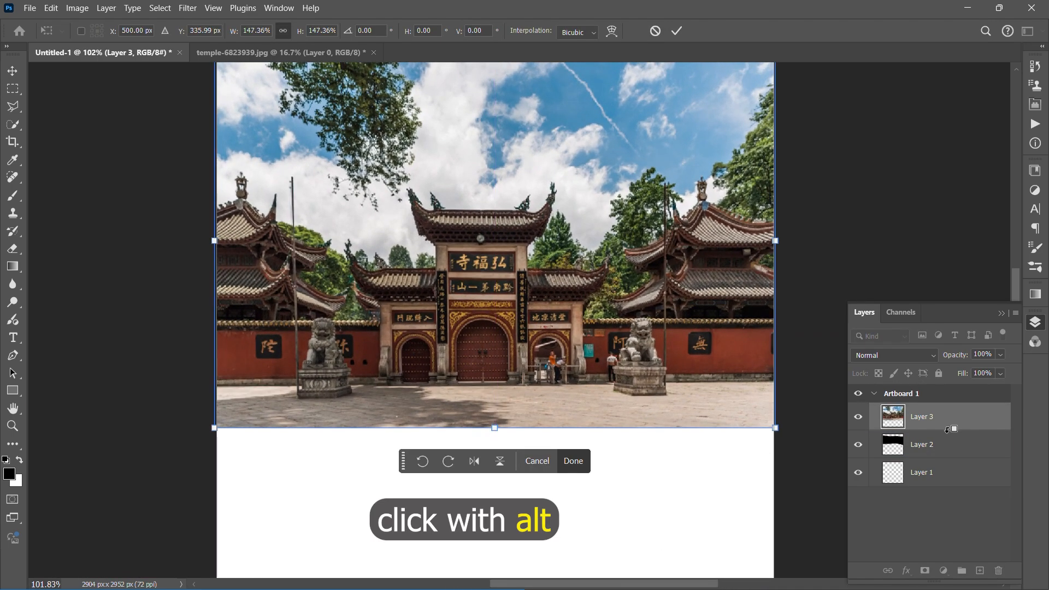
key("Return")
left_click(951, 429, "alt")
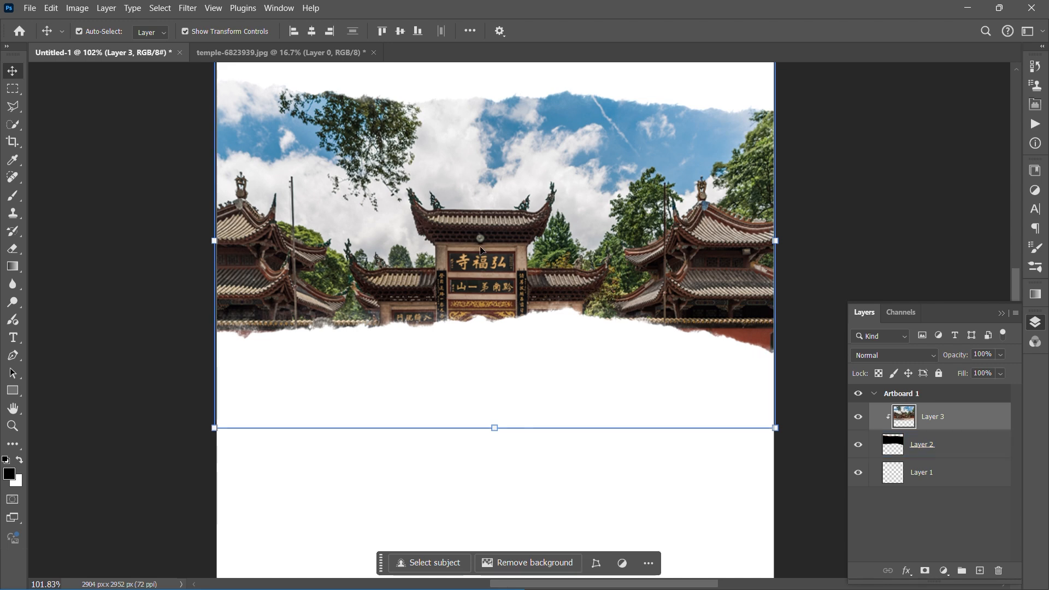
Scale the torn strip in Layer 2 to about 132.27% and move it slightly up together with the temple photo
left_click(935, 437)
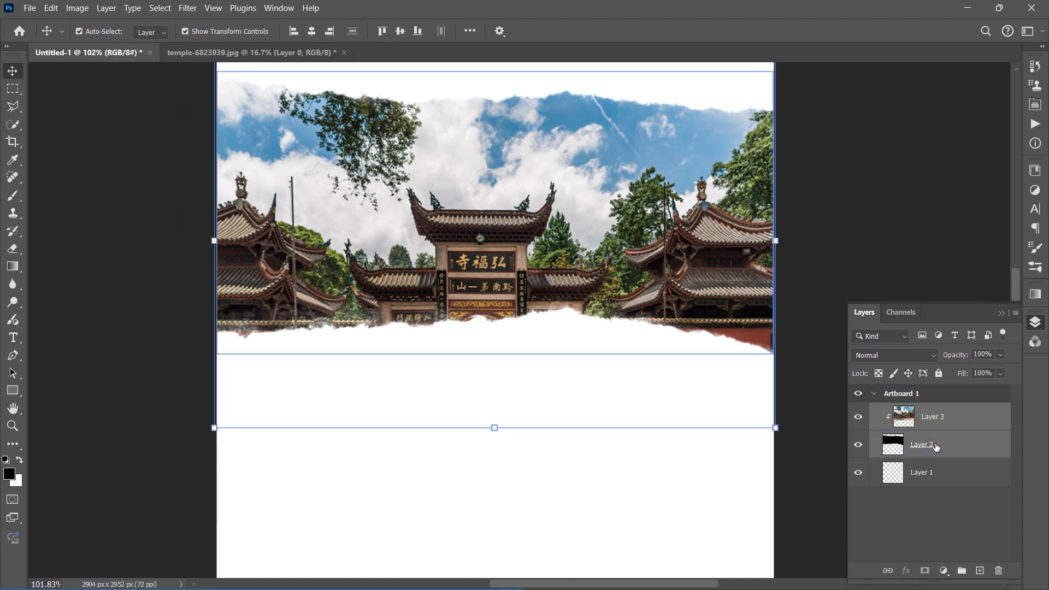
key("ctrl+t")
left_click_drag(494, 353, 499, 445)
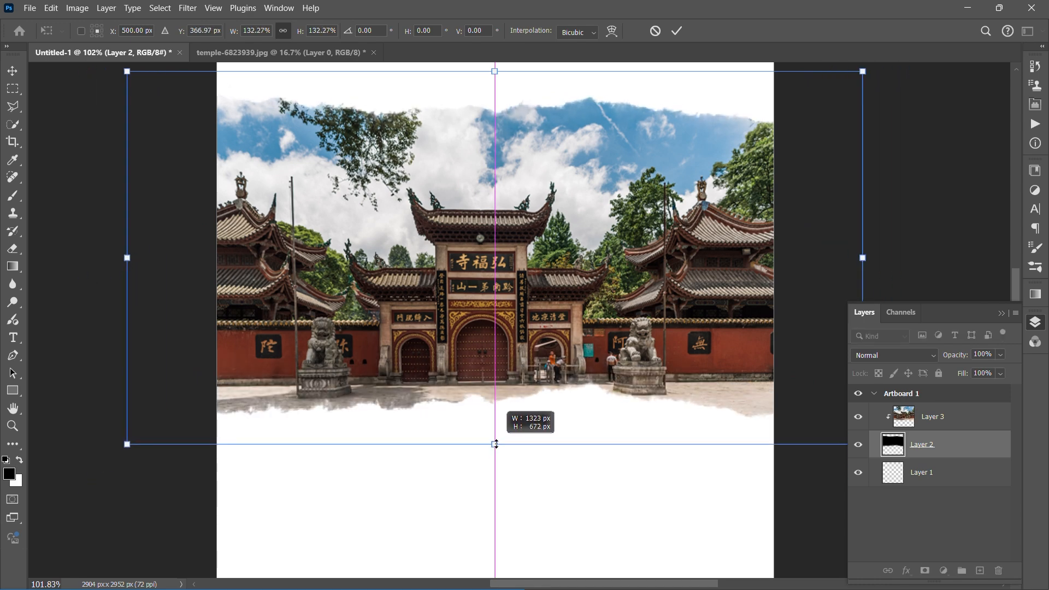
key("Return")
scroll(507, 238, "up", 2)
left_click(507, 238)
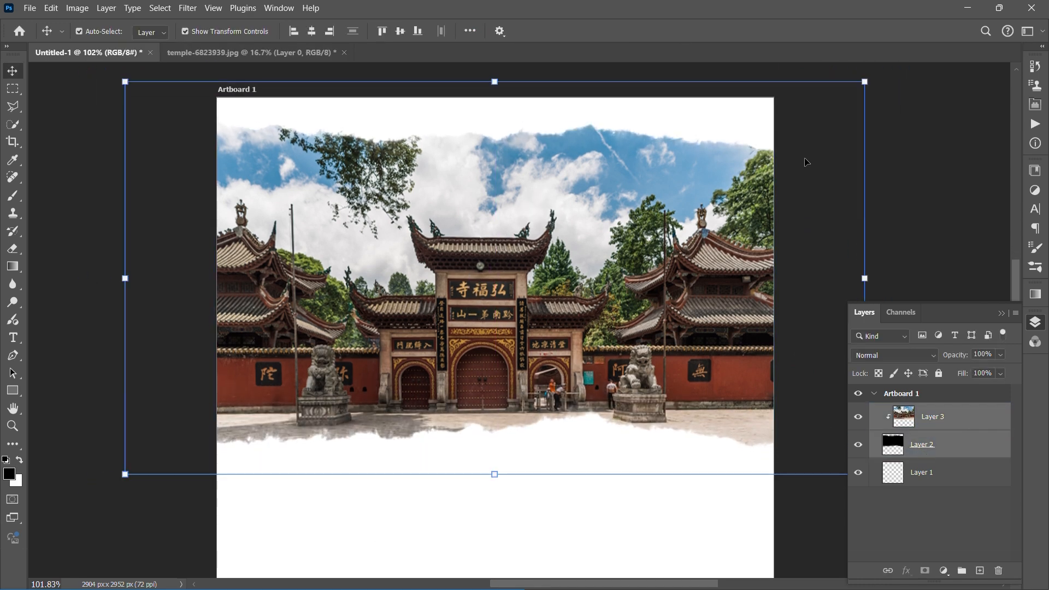
Draw a black rectangle about 261 × 317 px below the temple gate, with a white stroke of 14.69 px
scroll(552, 201, "down", 3)
left_click(980, 570)
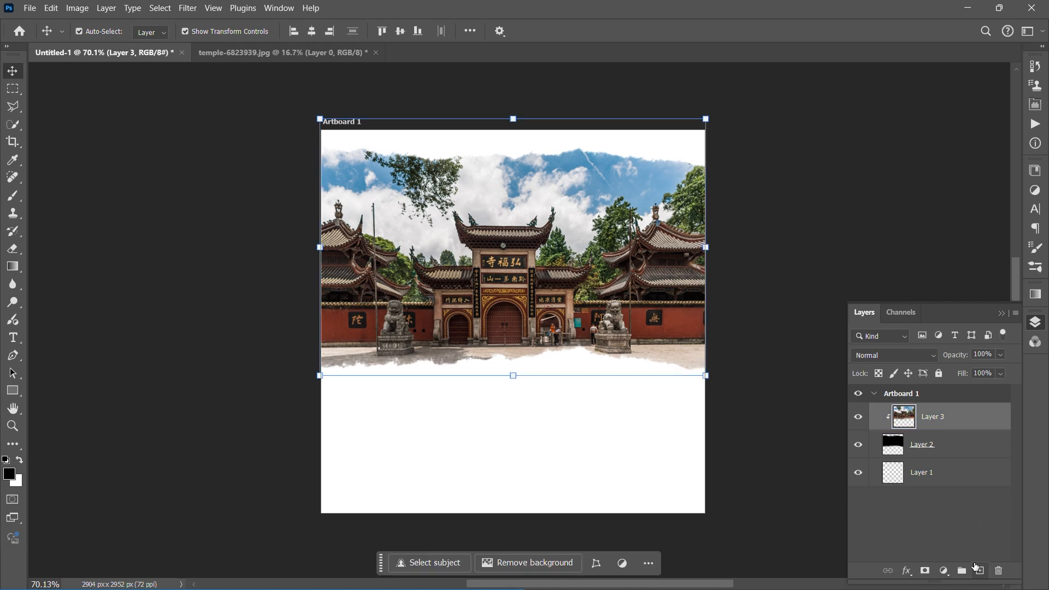
left_click(12, 391)
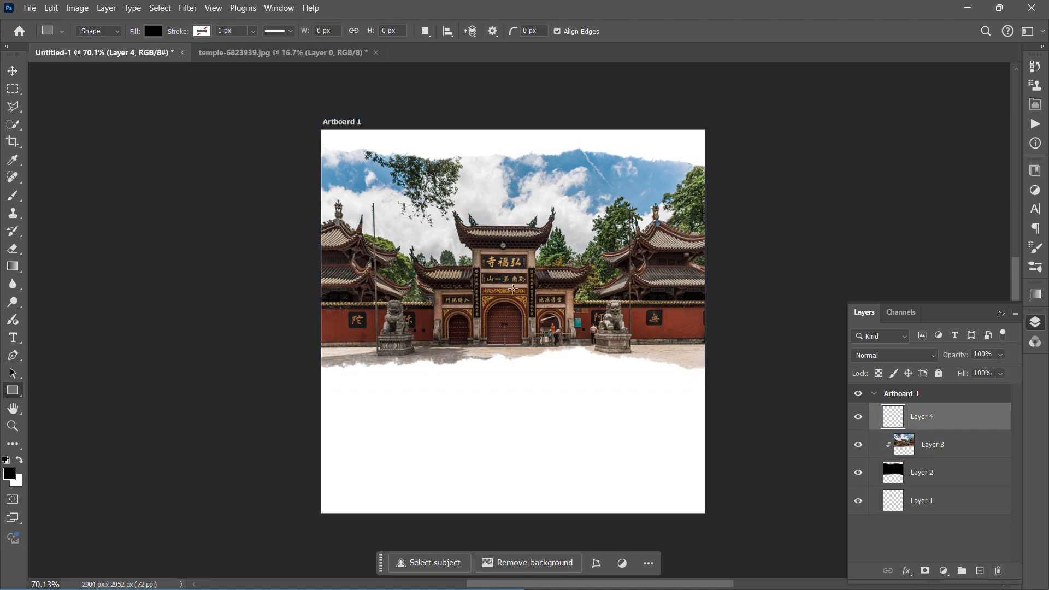
left_click_drag(525, 343, 590, 359)
left_click_drag(625, 463, 625, 464)
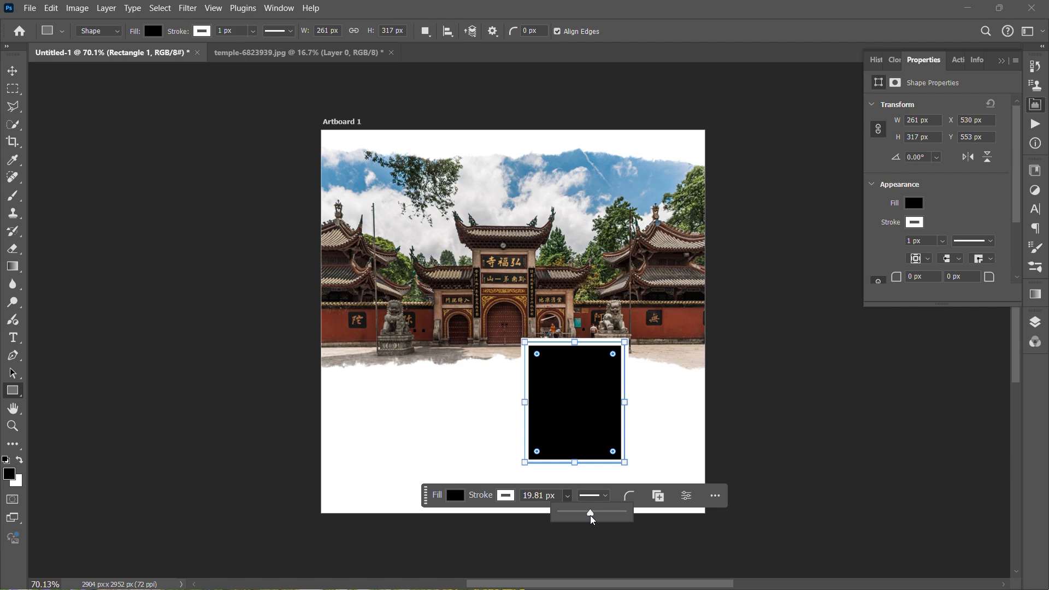
left_click_drag(586, 519, 589, 518)
Rotate the rectangle to about -12.83° and duplicate it to the right, partly overlapping the original
key("v")
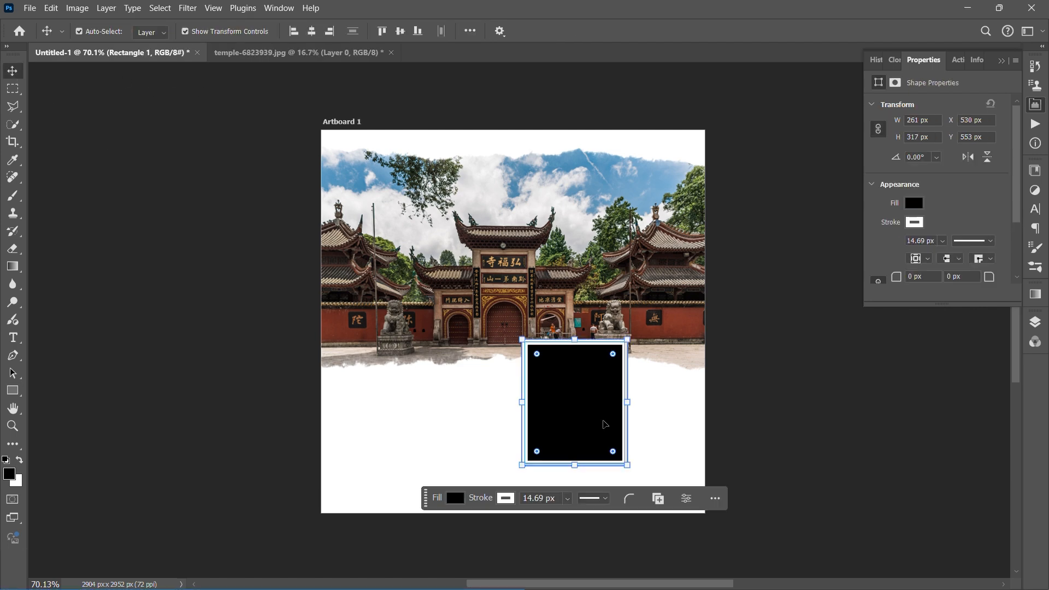
left_click_drag(634, 475, 650, 462)
left_click(680, 33)
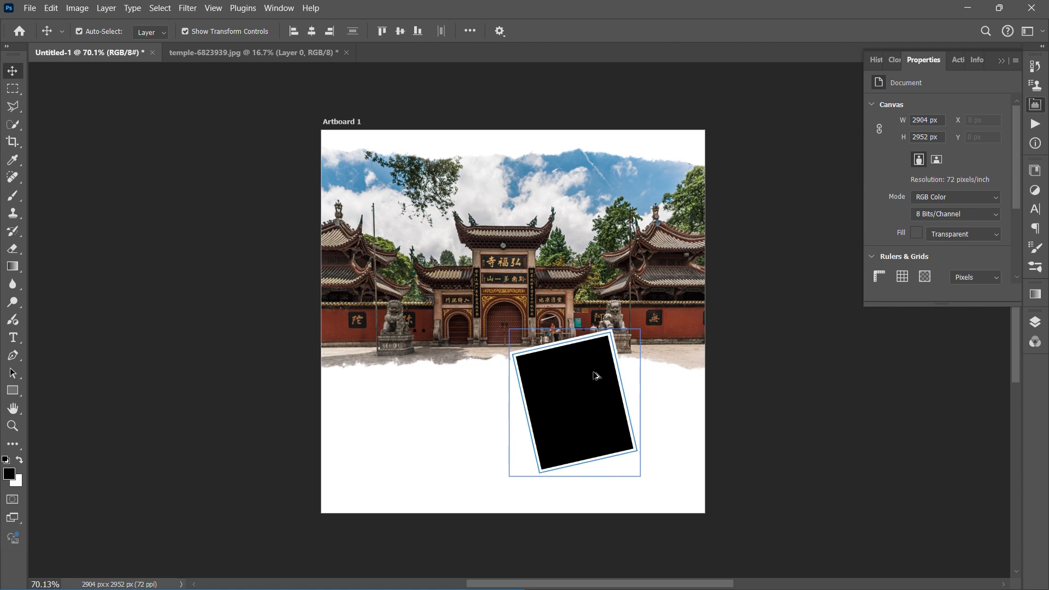
left_click_drag(595, 376, 666, 382)
Enlarge the original rectangle to about 115.56% and rotate it nearly upright
key("ctrl+t")
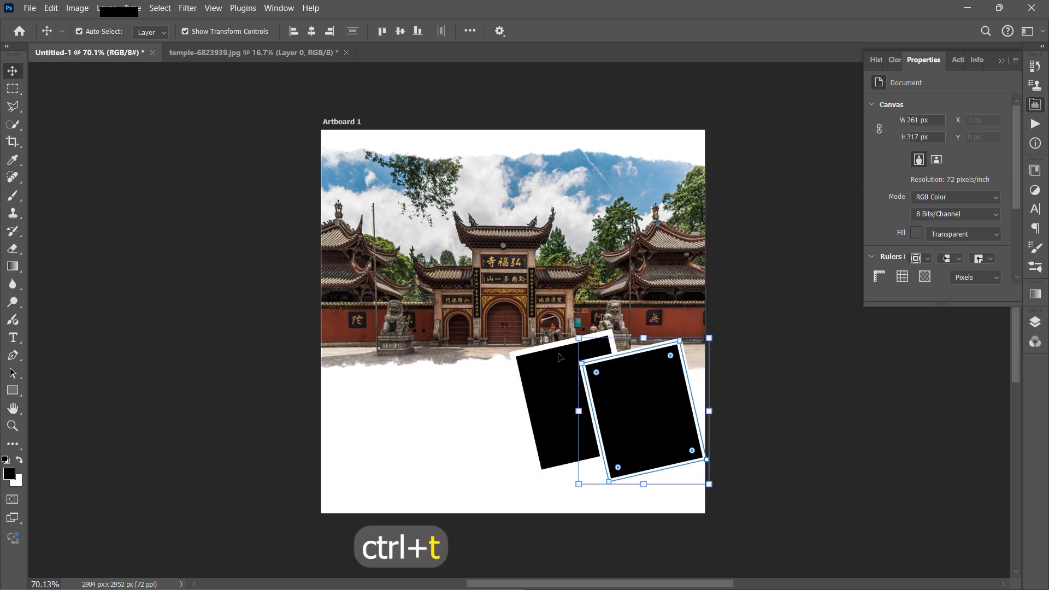
left_click(559, 356)
key("ctrl+t")
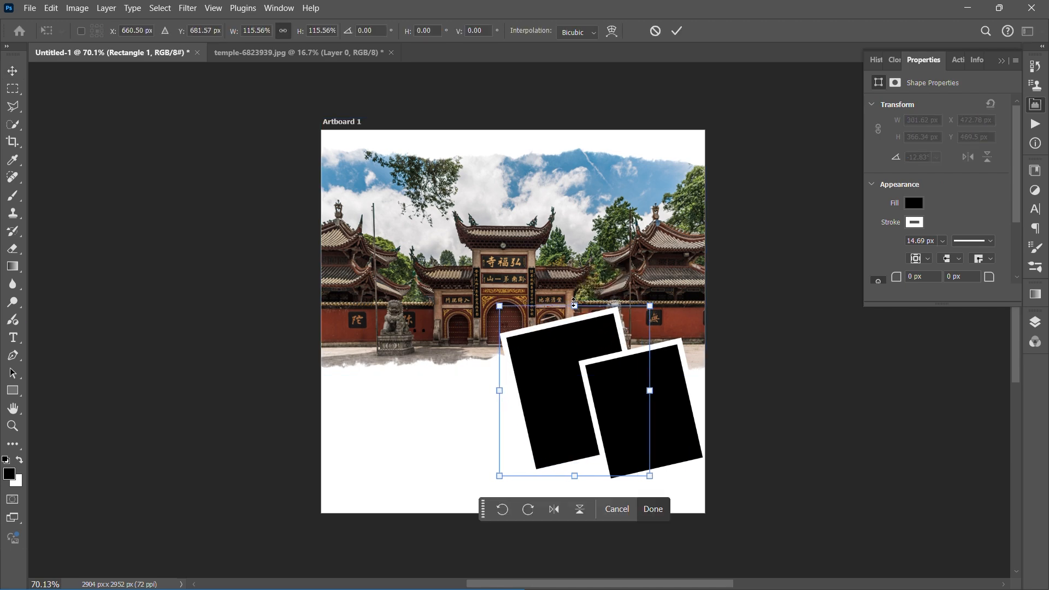
left_click_drag(573, 303, 594, 306)
key("Return")
Scale the rectangle copy down so it is smaller than the frame behind it
left_click(614, 420)
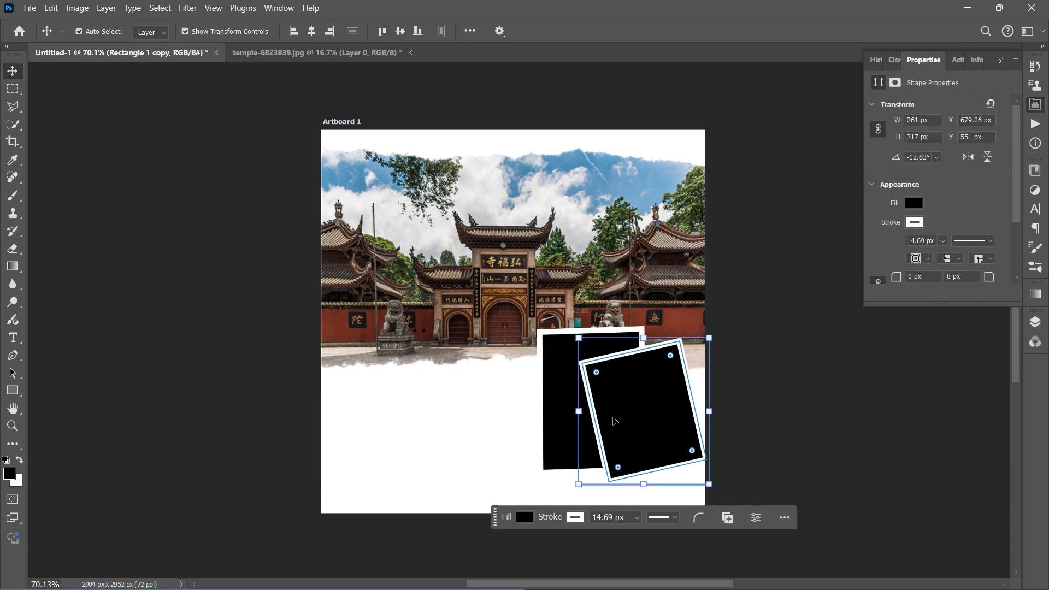
left_click_drag(579, 411, 588, 410)
mouse_move(648, 483)
left_mouse_down()
mouse_move(649, 454)
mouse_move(671, 483)
mouse_move(656, 489)
left_mouse_up()
key("Return")
Select both rectangle layers and nudge them to the left
left_click(1035, 322)
key("shift+Left")
key("shift+Left")
left_click(951, 445, "shift")
key("ctrl+t")
key("shift+Left")
key("shift+Left")
key("shift+Left")
key("Return")
Tilt the larger frame counterclockwise, and rotate the smaller copy by about 21.09°, shifting it slightly right
left_click(568, 394)
key("Return")
left_click(658, 403)
key("ctrl+t")
left_click_drag(623, 392, 637, 395)
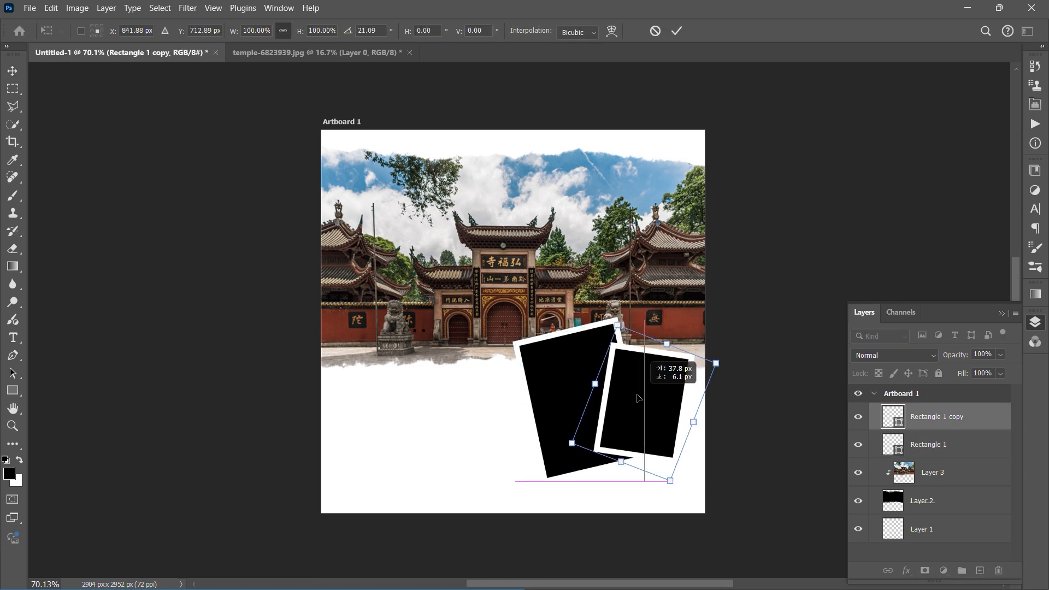
key("Return")
Open couple-9215839.jpg and bring the photo into Untitled-1 directly above the Rectangle 1 layer
left_click(557, 331)
left_click(565, 378)
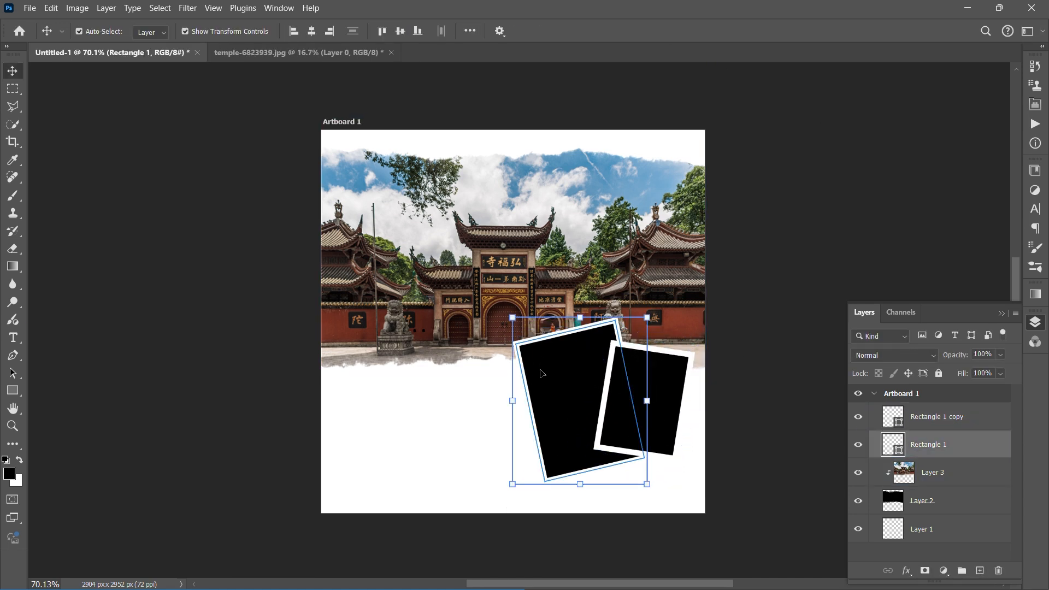
left_click(33, 9)
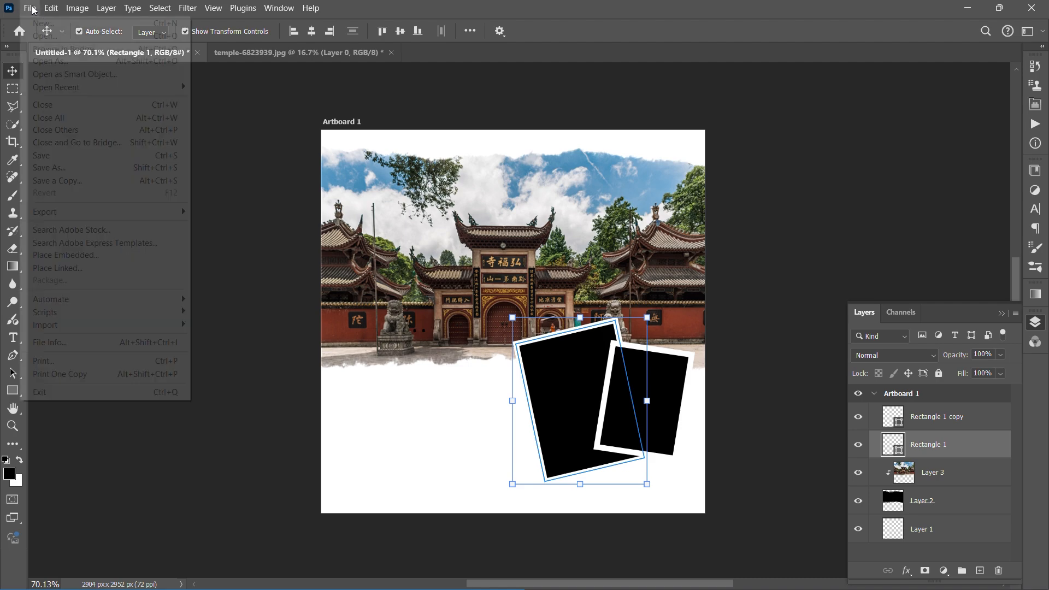
left_click(43, 35)
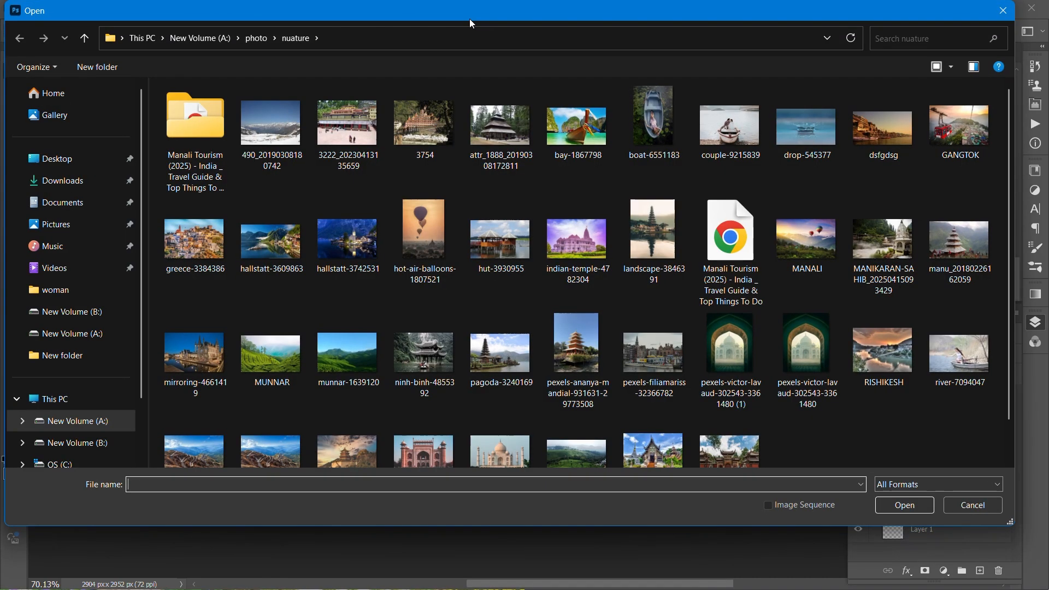
left_click(731, 123)
left_click(900, 508)
left_click_drag(553, 199, 599, 323)
Scale the couple photo down and position it over the larger tilted frame
key("ctrl+t")
scroll(599, 322, "down", 5)
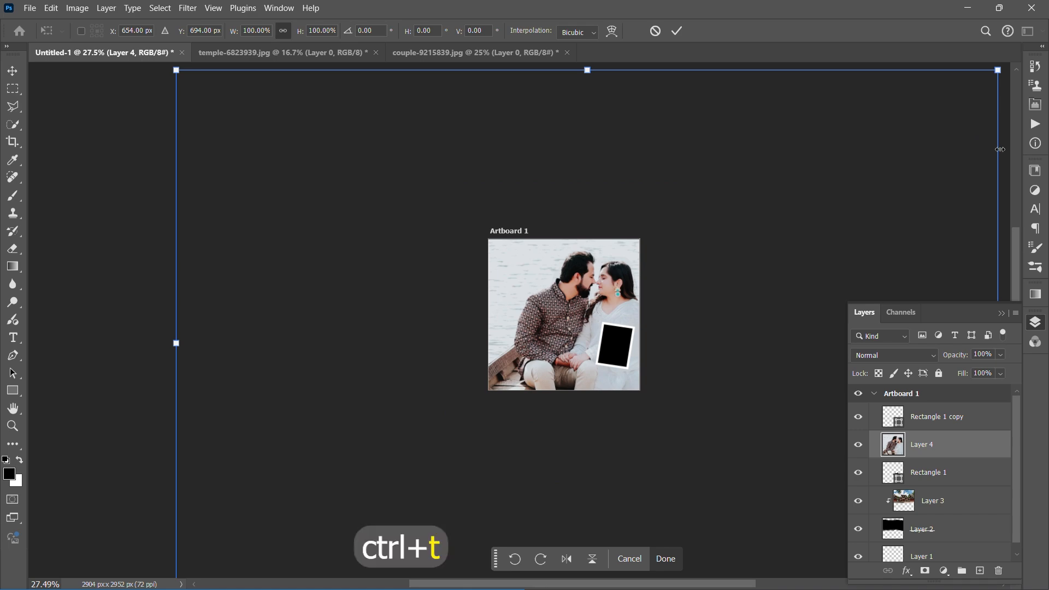
left_click_drag(1000, 146, 244, 227)
left_click_drag(213, 345, 588, 343)
key("Return")
scroll(612, 311, "up", 5)
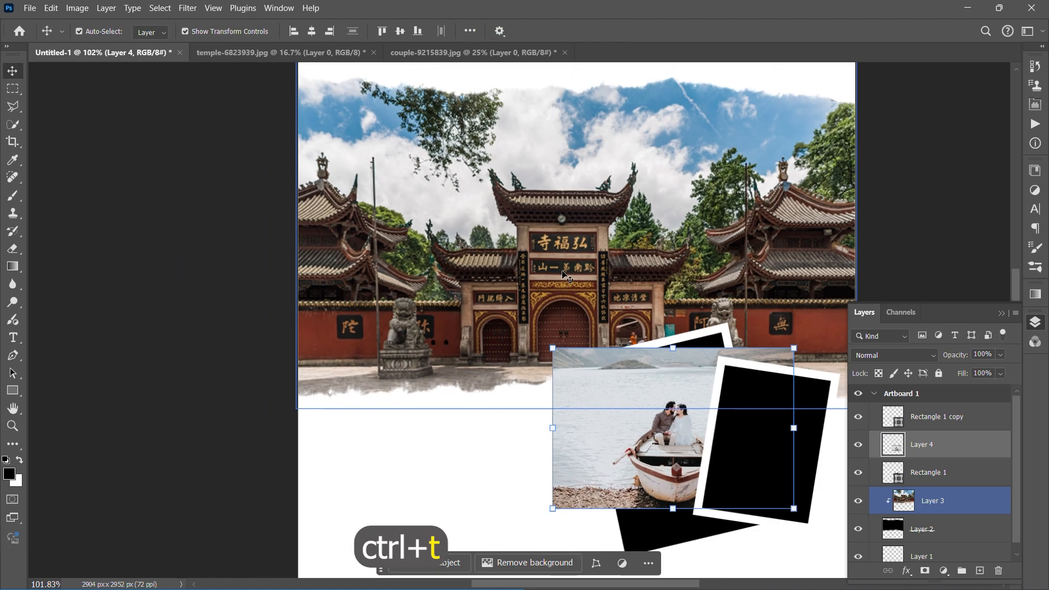
Tilt the couple photo counterclockwise to match the angle of the larger frame, keeping it over that frame
scroll(612, 312, "down", 1)
key("ctrl+t")
left_click_drag(664, 476, 675, 453)
key("Return")
Hide Layer 4 and Rectangle 1 copy, select the larger frame's black interior with Quick Selection, and duplicate the Rectangle 1 layer twice
left_click(858, 444)
left_click(912, 469)
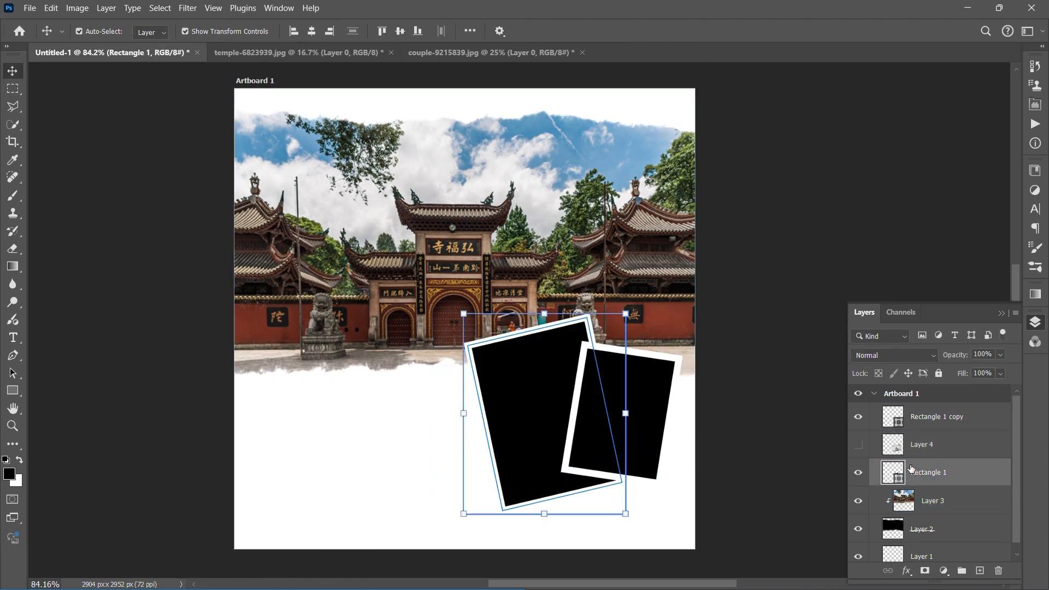
left_click(15, 125)
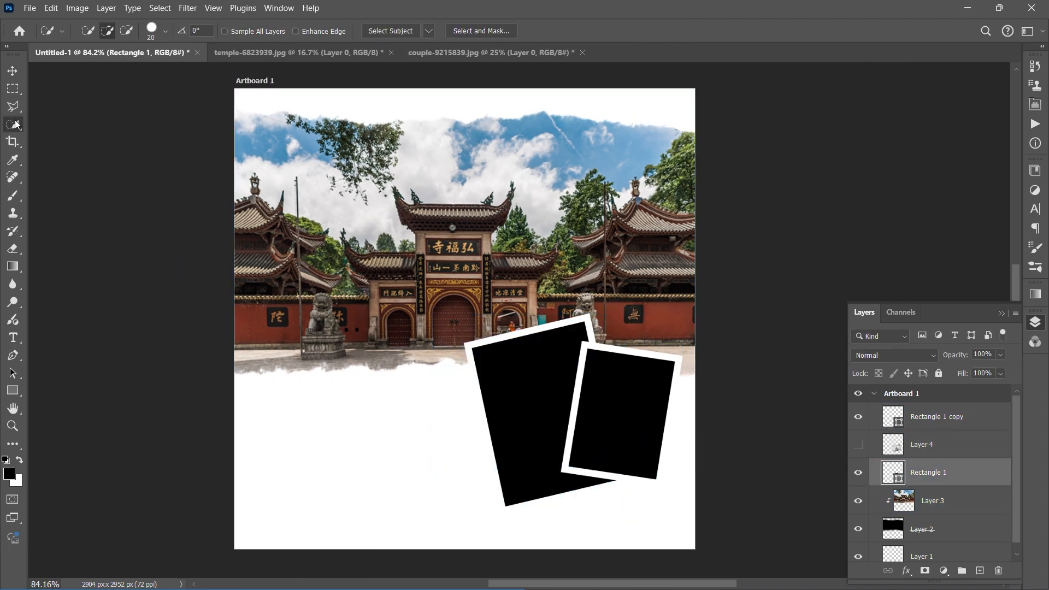
left_click(514, 382)
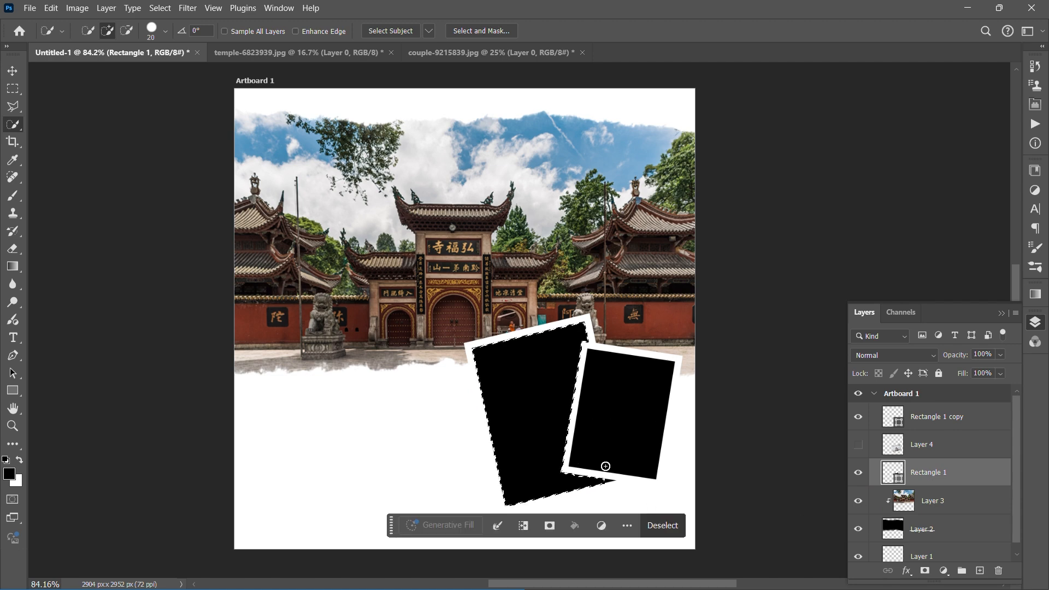
left_click(858, 417)
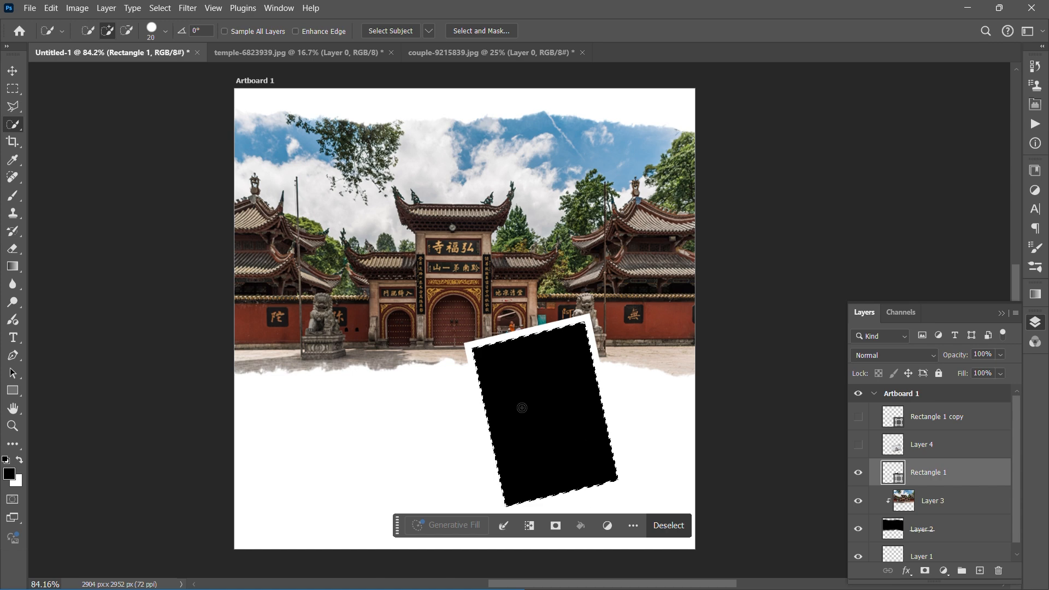
key("ctrl+j")
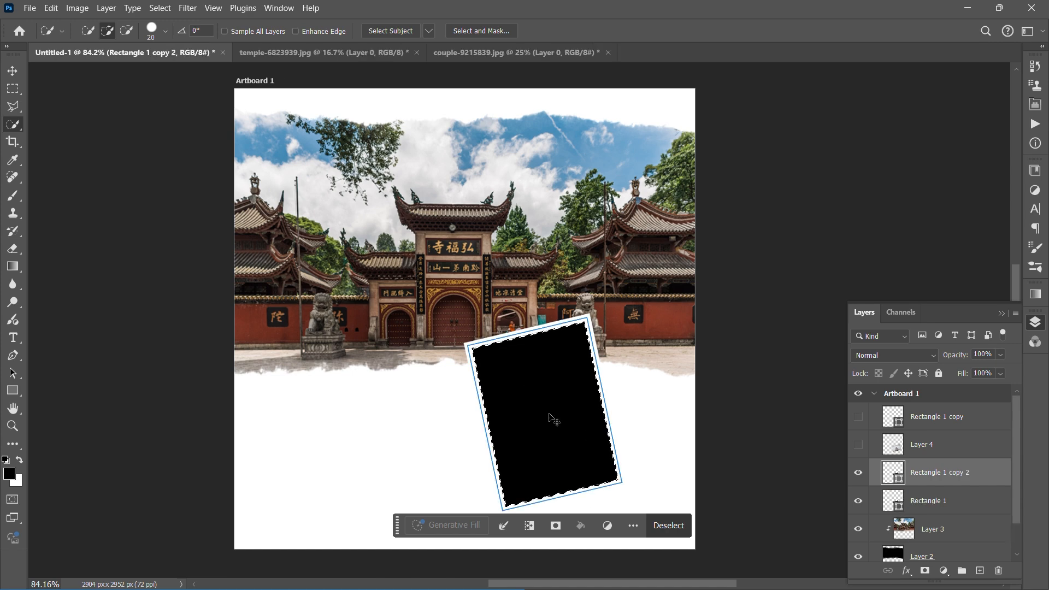
key("ctrl+j")
Show the couple photo again, clear the selection, and clip the photo to the Rectangle 1 copy 3 layer
left_click(858, 444)
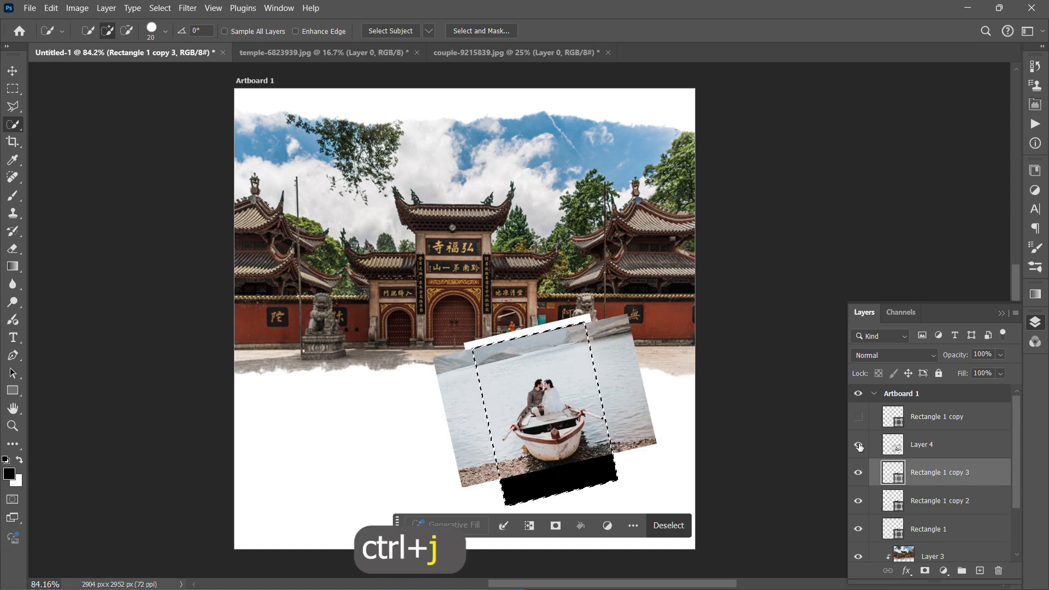
key("ctrl+d")
left_click(933, 456, "alt")
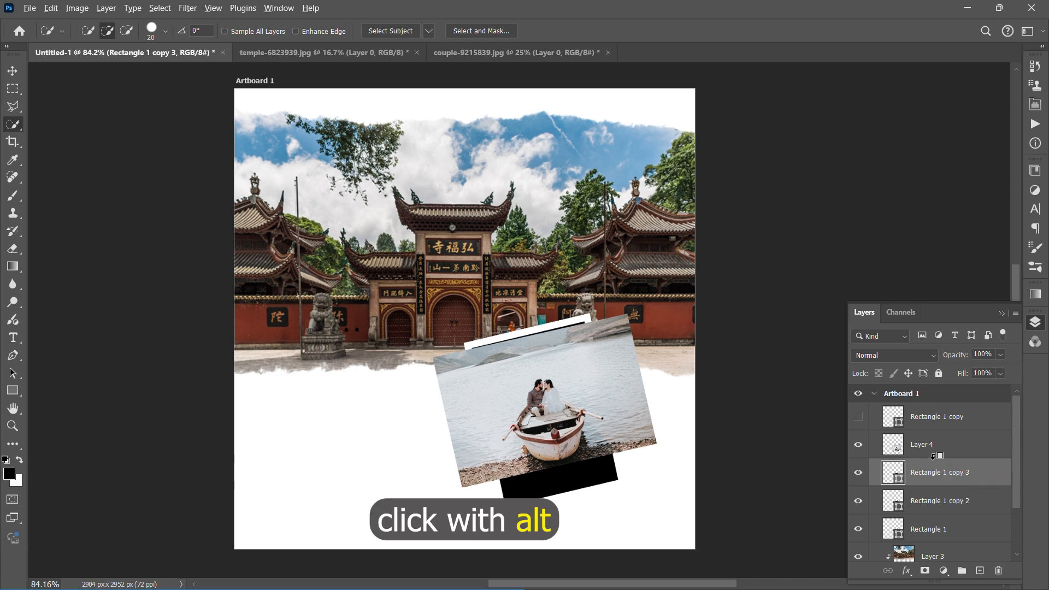
left_click(932, 456, "alt")
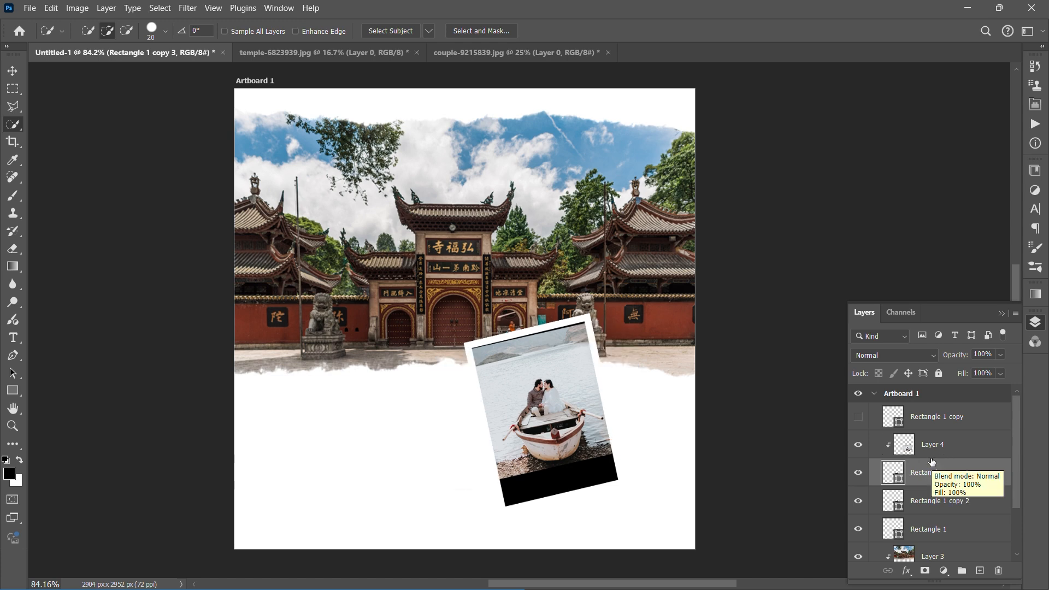
Enlarge the clipped couple photo to about 140.64% so it covers the whole interior of the larger frame
key("ctrl+t")
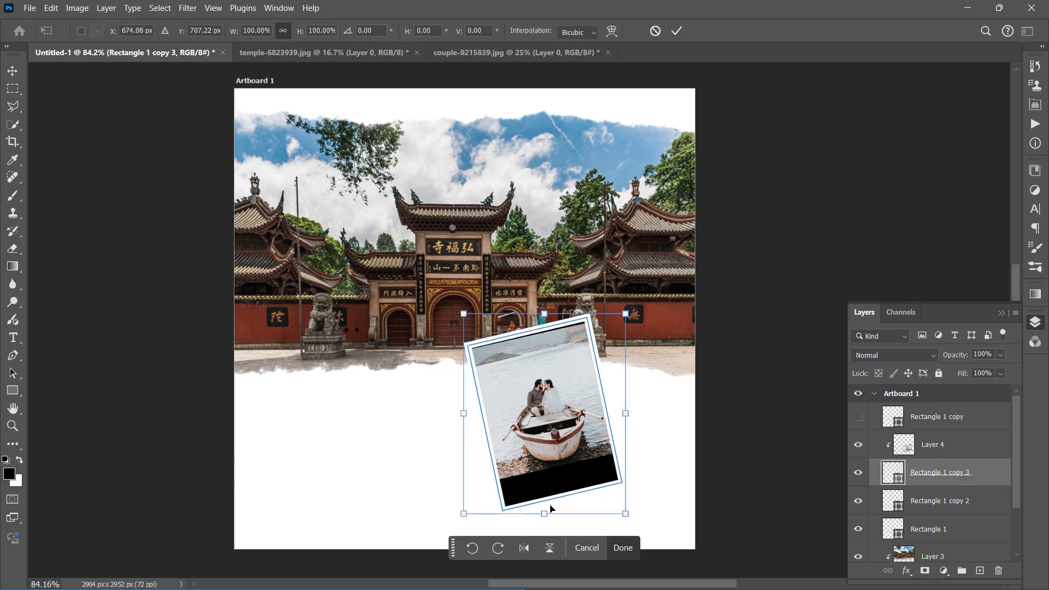
key("ctrl+t")
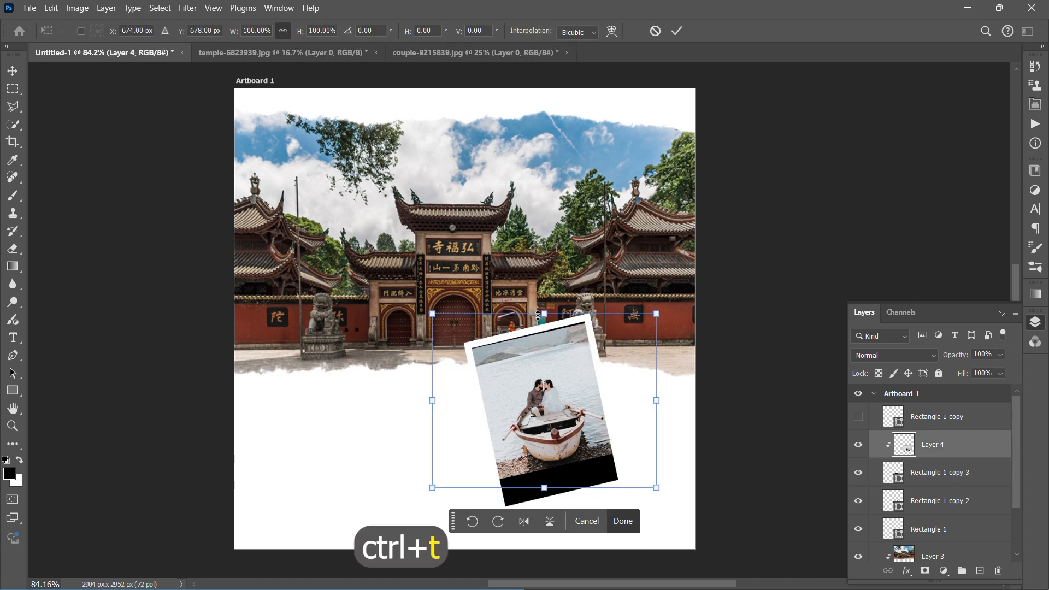
left_click_drag(544, 313, 545, 284)
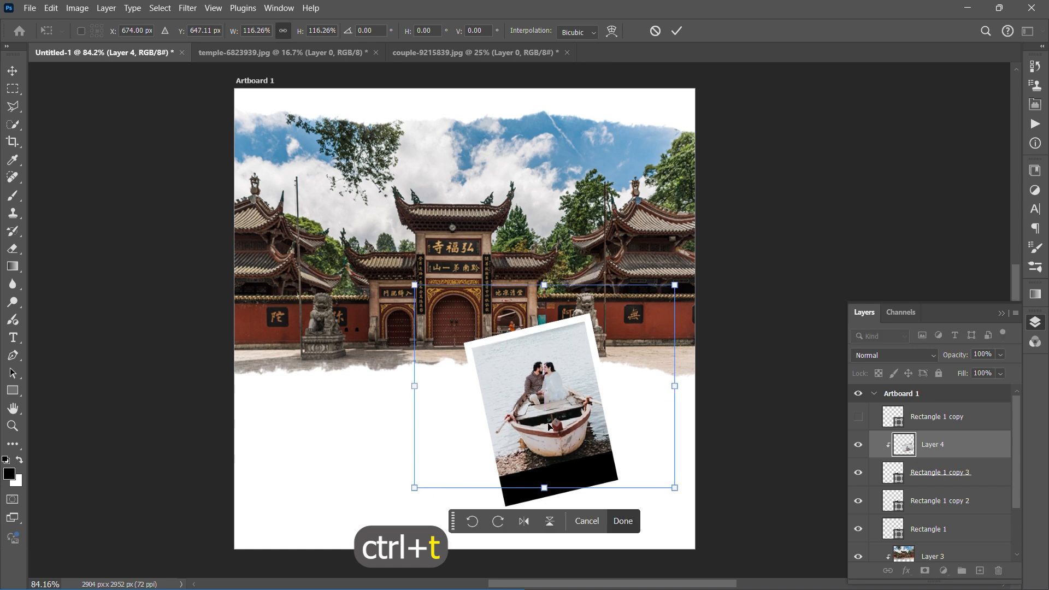
left_click_drag(552, 486, 545, 531)
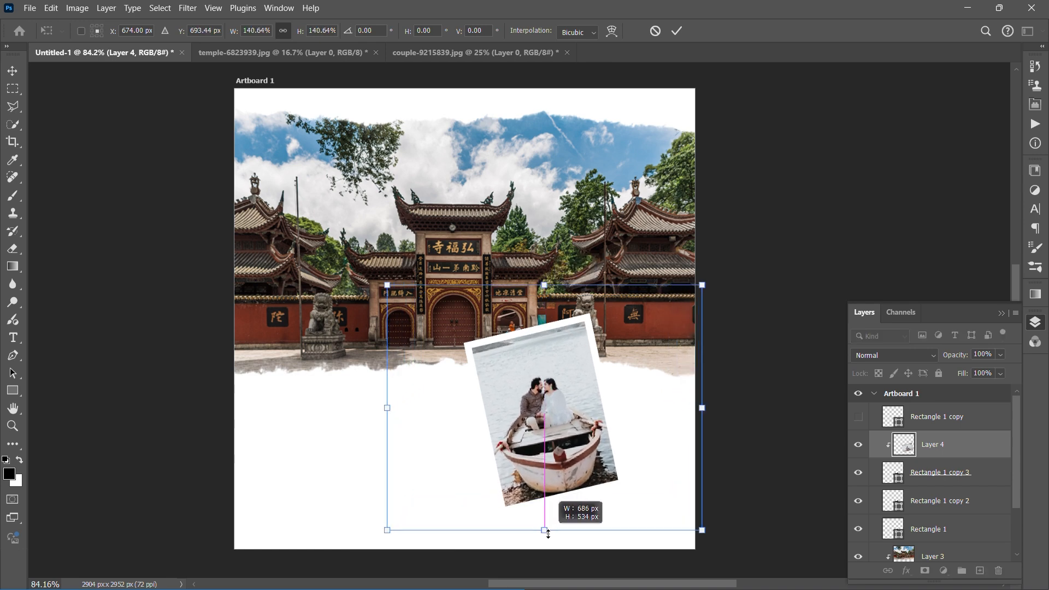
key("Return")
key("w")
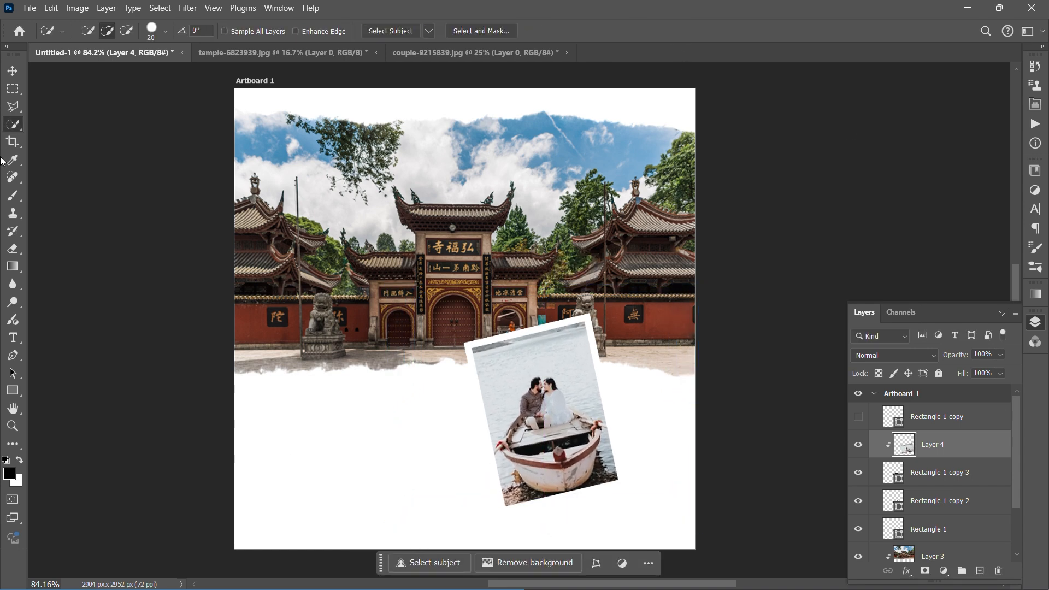
Add a light gray Solid Color fill layer as the background, placed directly beneath Layer 2
left_click(12, 71)
left_click(293, 402)
scroll(942, 471, "down", 3)
left_click(950, 553)
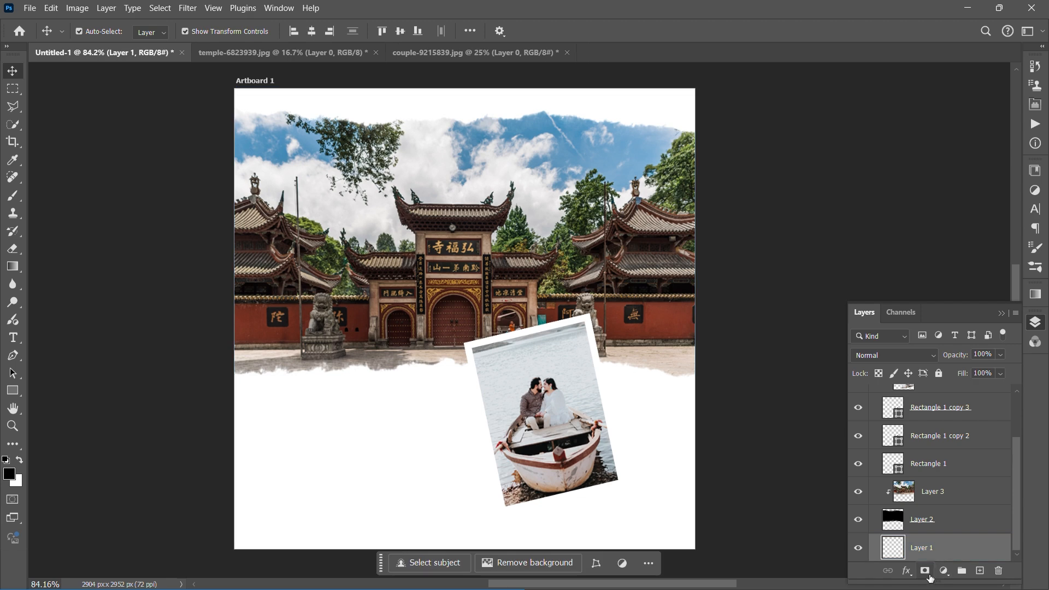
left_click(944, 570)
left_click(967, 333)
left_click(689, 119)
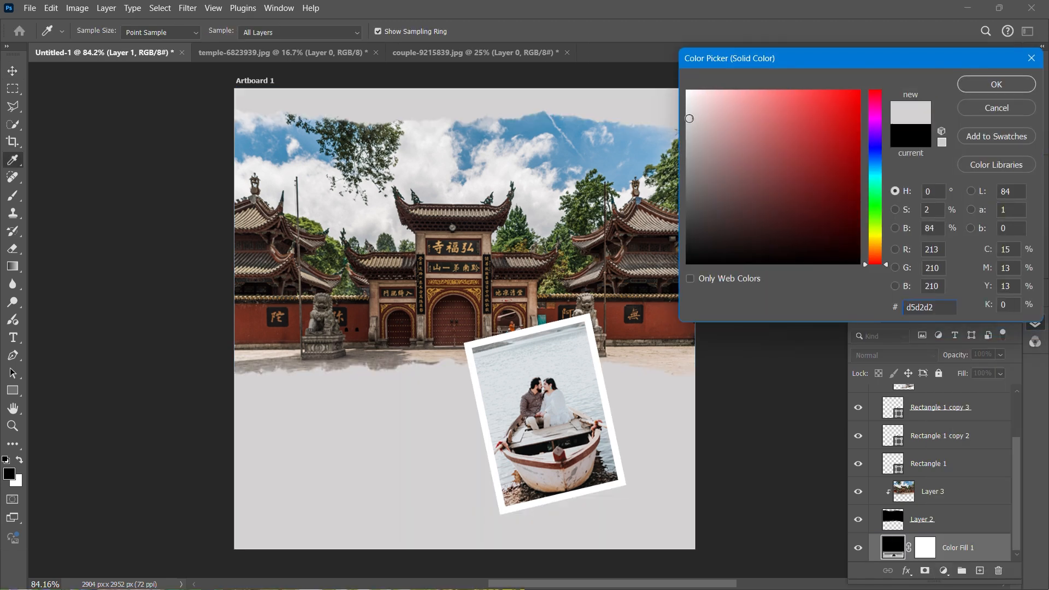
left_click_drag(689, 125, 687, 118)
left_click(997, 84)
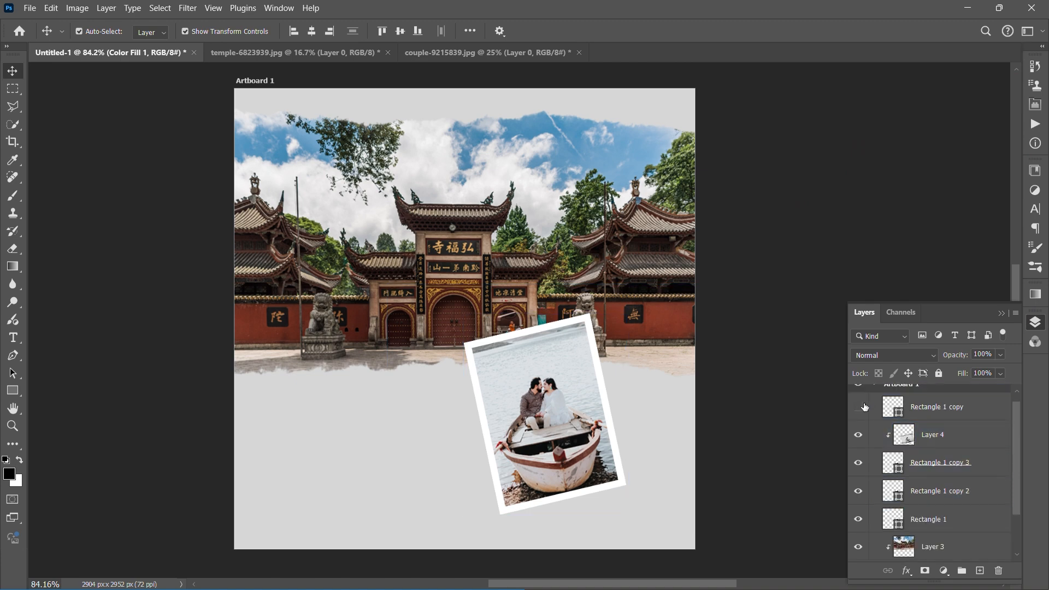
Select the smaller frame's black interior, touching up its upper-left corner with the Lasso tool, and duplicate the Rectangle 1 copy layer
left_click(13, 125)
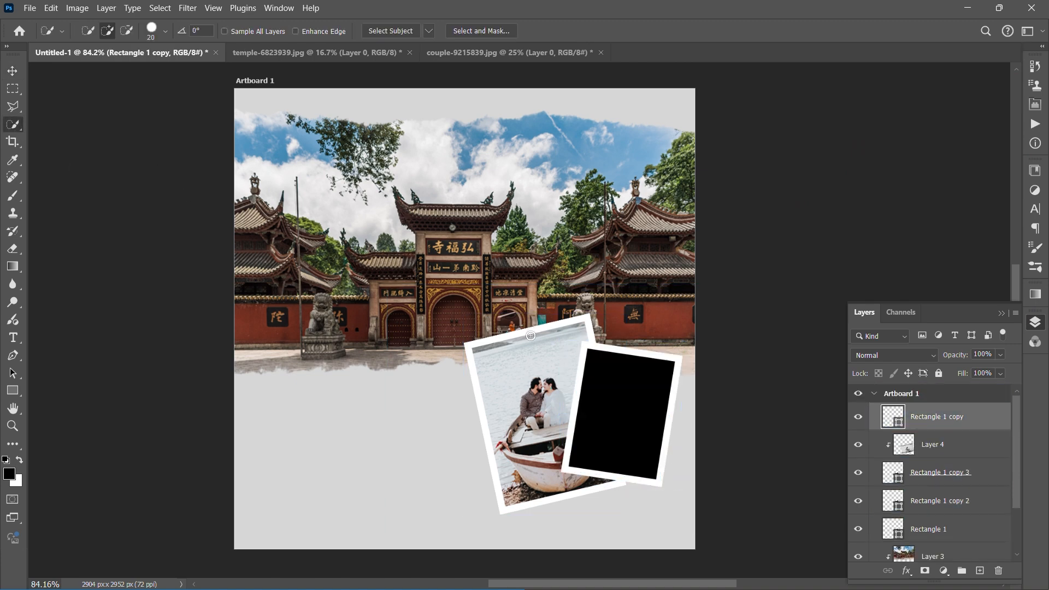
left_click(612, 376)
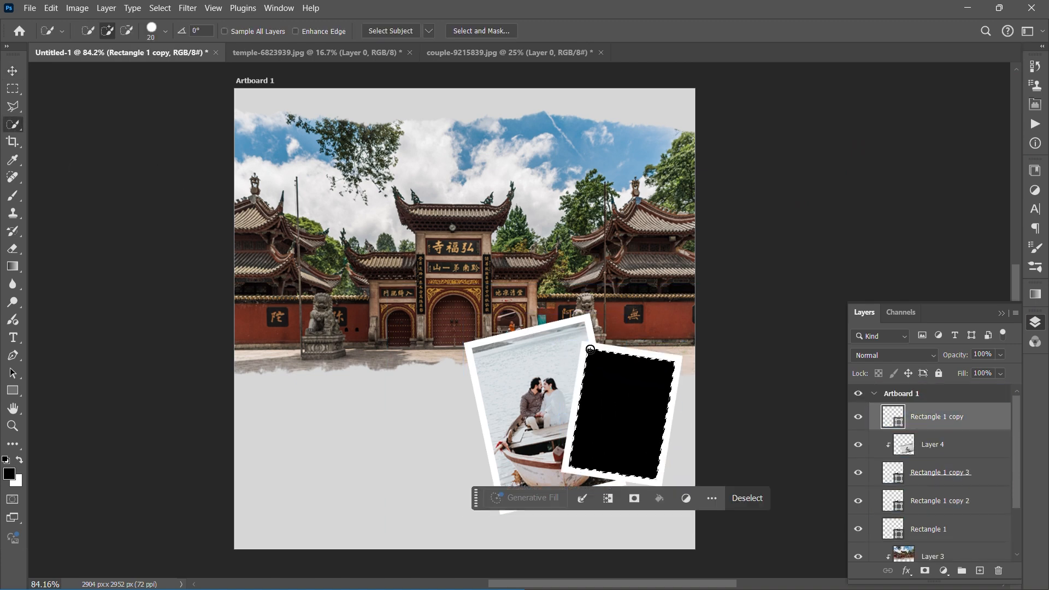
scroll(612, 382, "up", 5)
key("l")
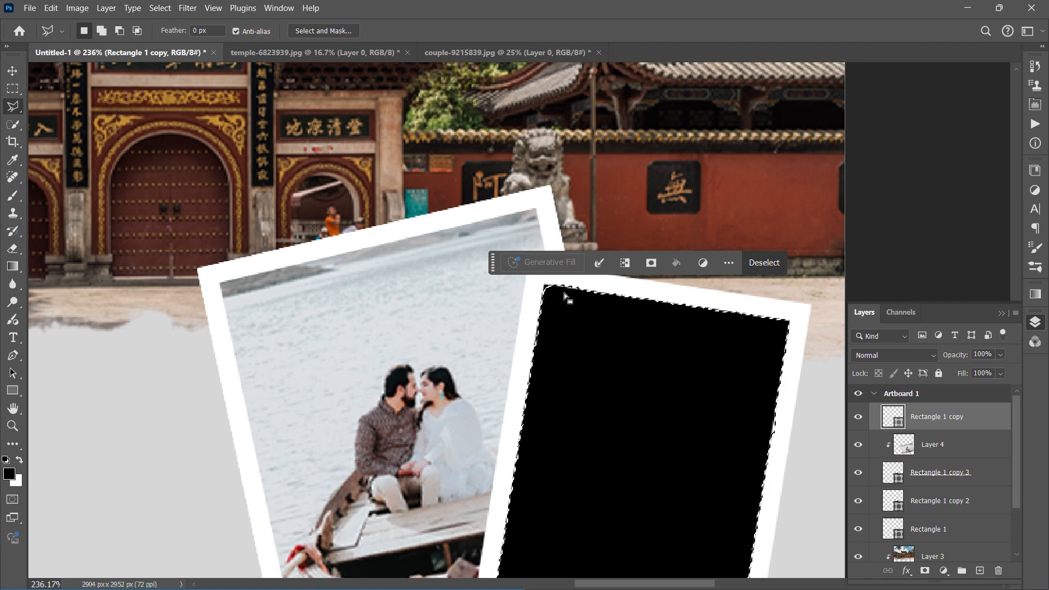
right_click(14, 107)
left_click(57, 122)
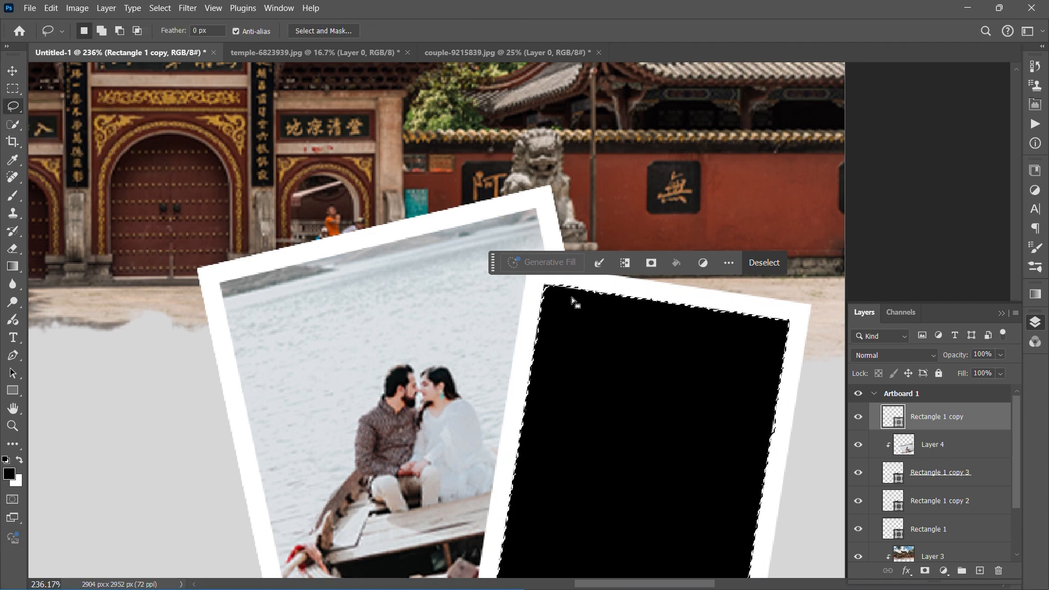
left_click_drag(552, 300, 552, 317)
scroll(596, 344, "down", 5)
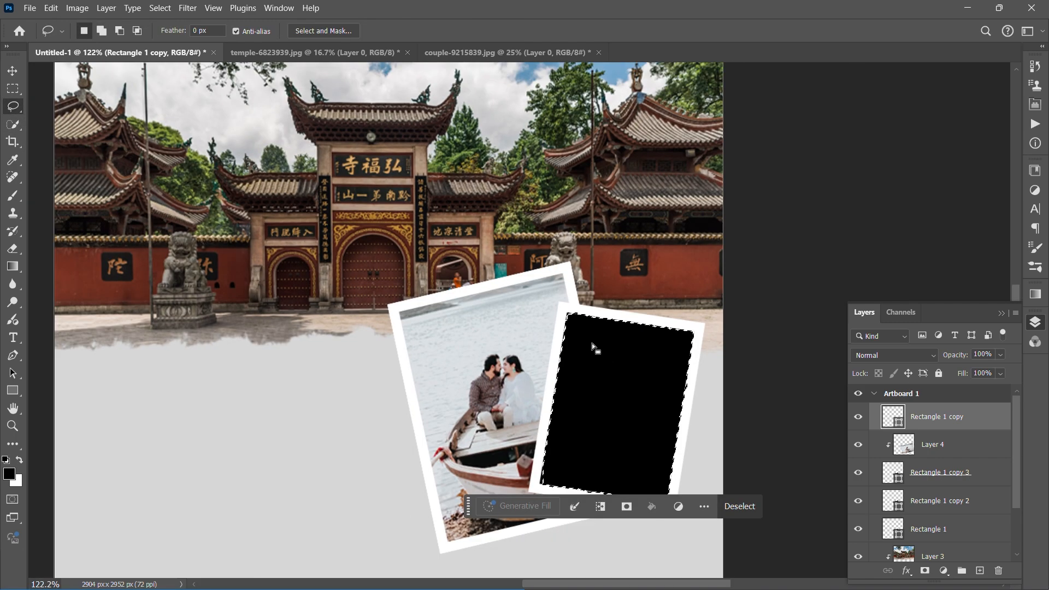
key("ctrl+j")
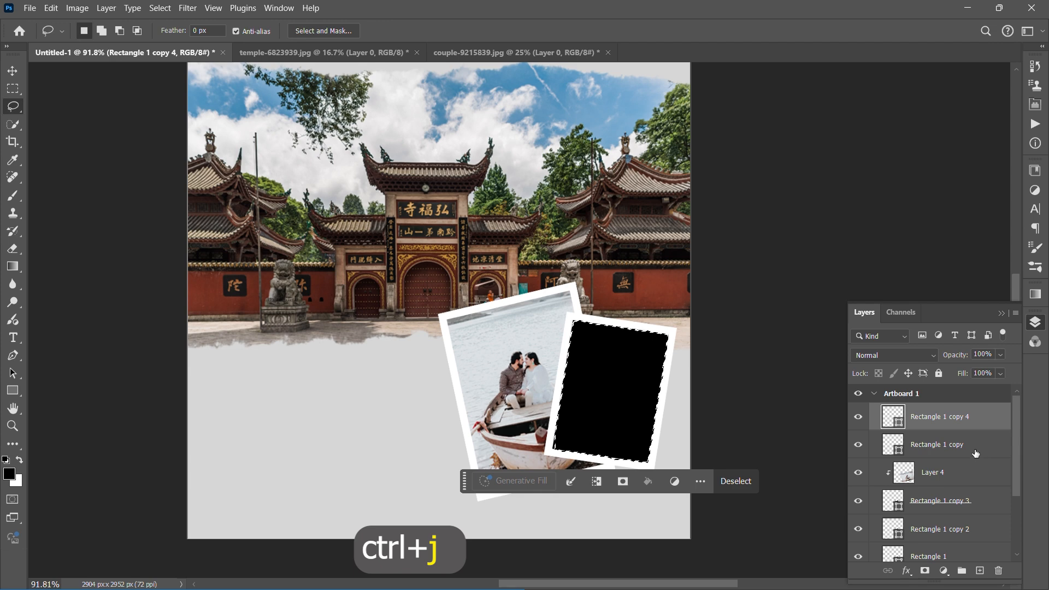
key("ctrl+d")
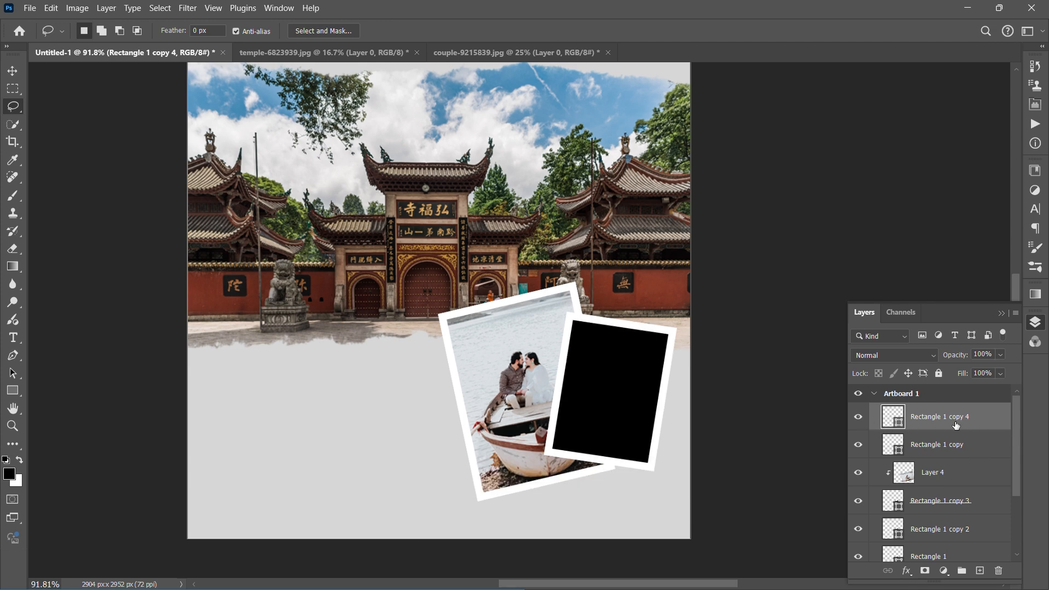
Open greece-3384386.jpg from the nuature folder and bring the photo into Untitled-1 above the Rectangle 1 copy 4 layer
left_click(30, 8)
left_click(53, 33)
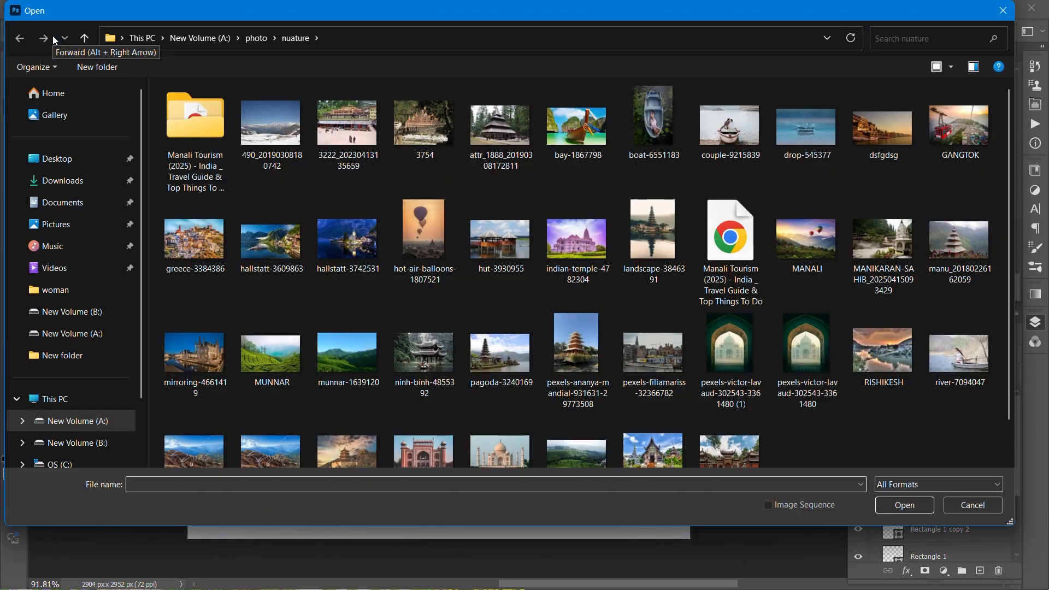
double_click(195, 244)
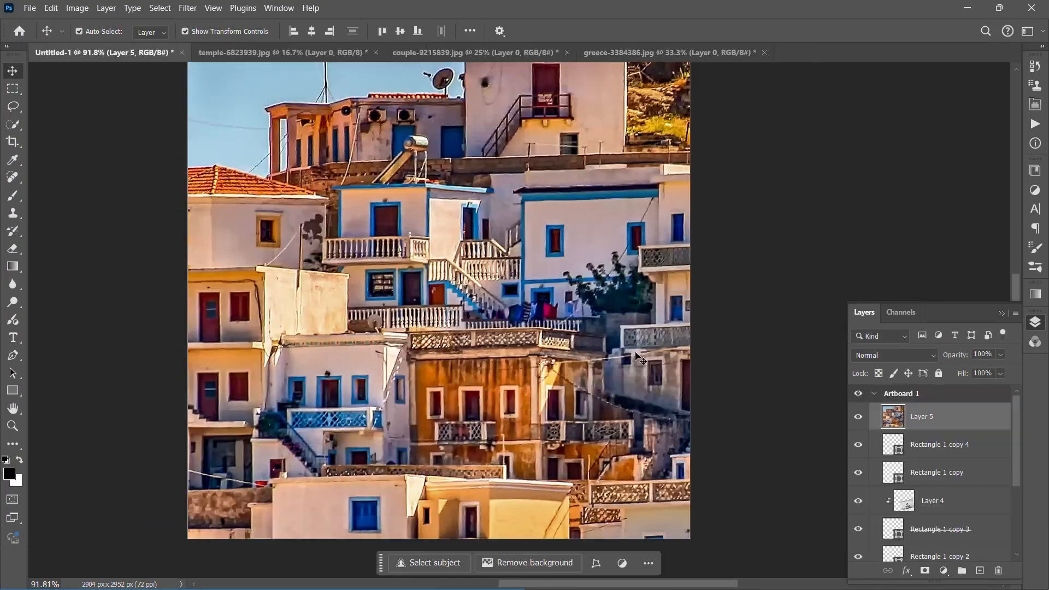
Scale the Greek town photo down and position it over the smaller tilted frame
key("ctrl+t")
scroll(635, 355, "down", 6)
left_click_drag(947, 262, 361, 328)
left_click_drag(328, 355, 638, 365)
scroll(612, 359, "up", 8)
key("Return")
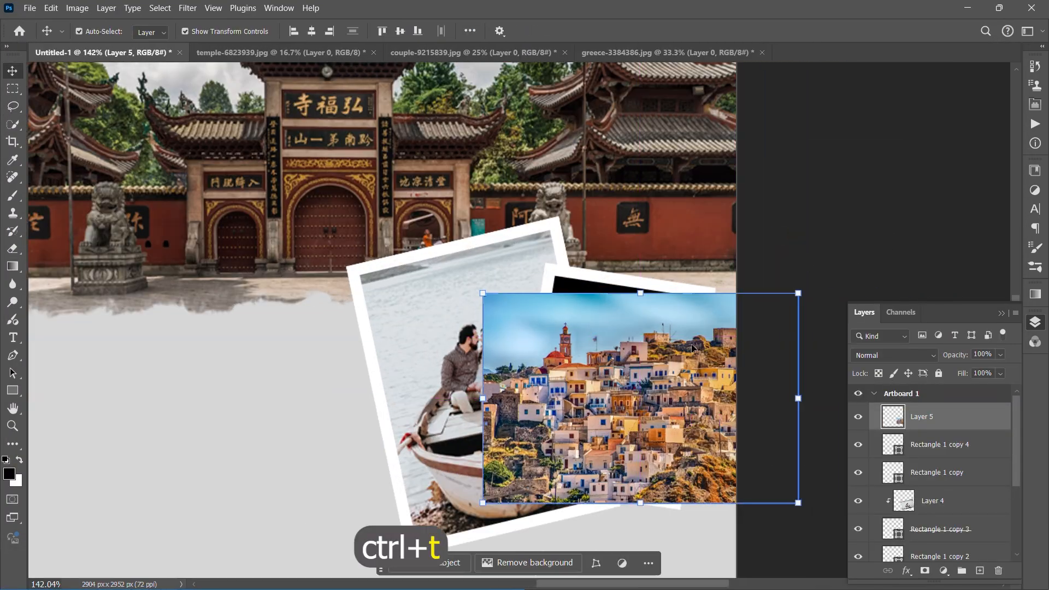
Rotate the Greek town photo by about 9.33° to match the smaller frame and clip it to Rectangle 1 copy 4
key("ctrl+t")
left_click_drag(809, 290, 823, 316)
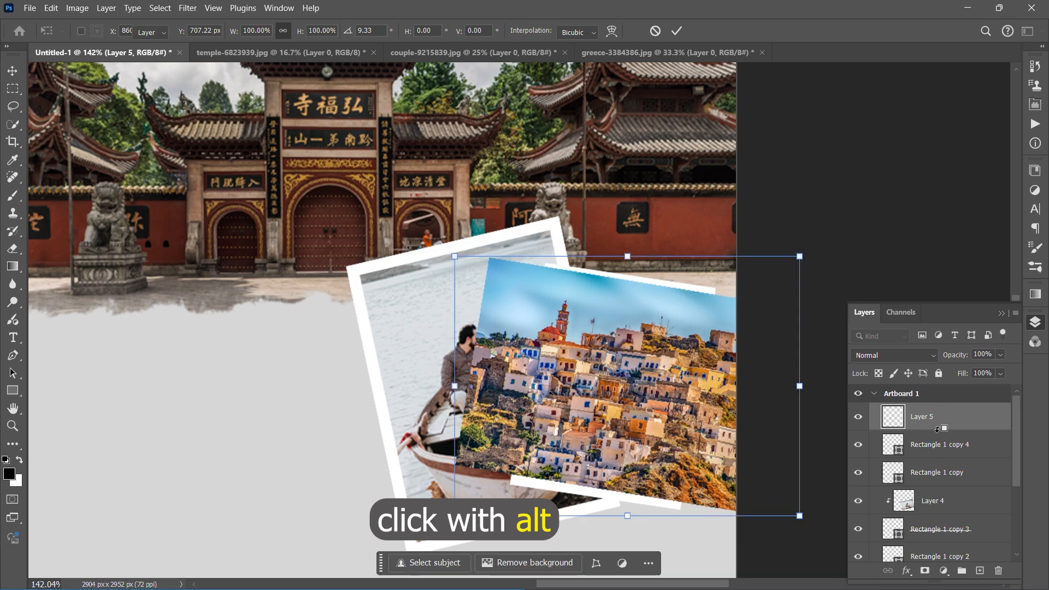
left_click(937, 429, "alt")
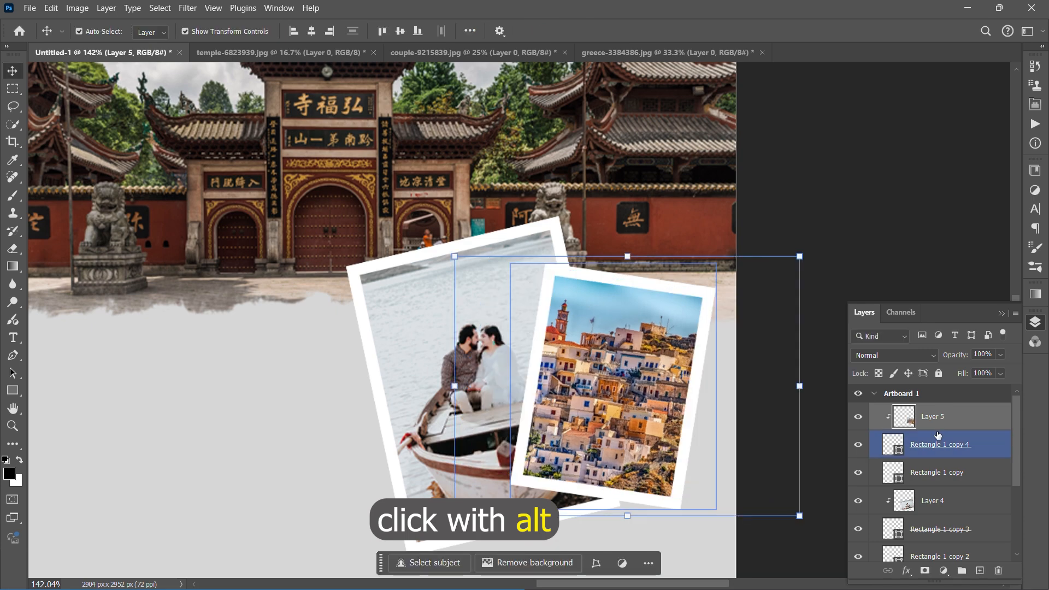
left_click(829, 212)
scroll(828, 212, "down", 6)
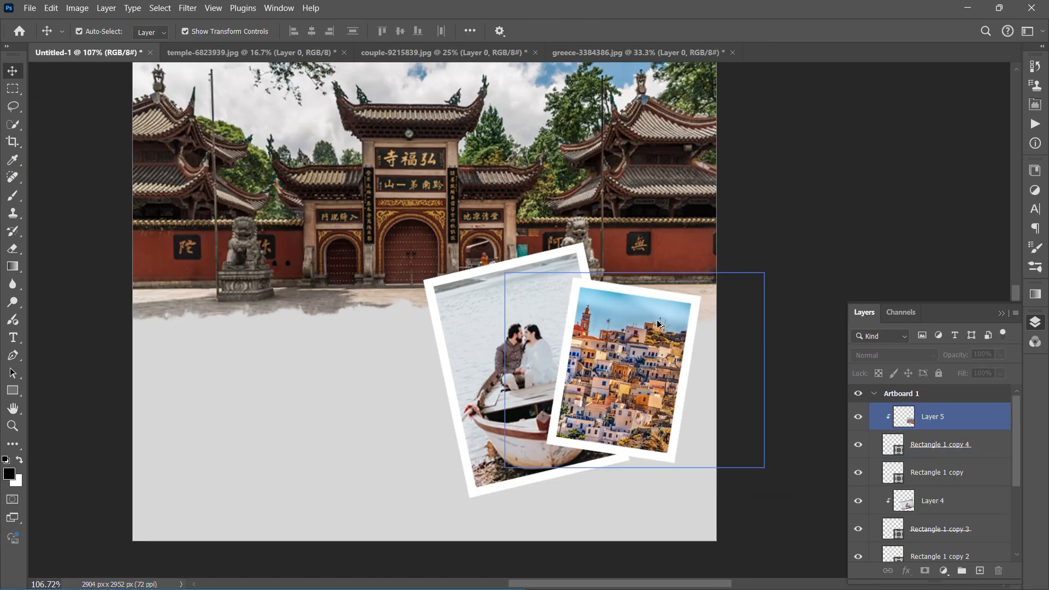
scroll(756, 246, "up", 1)
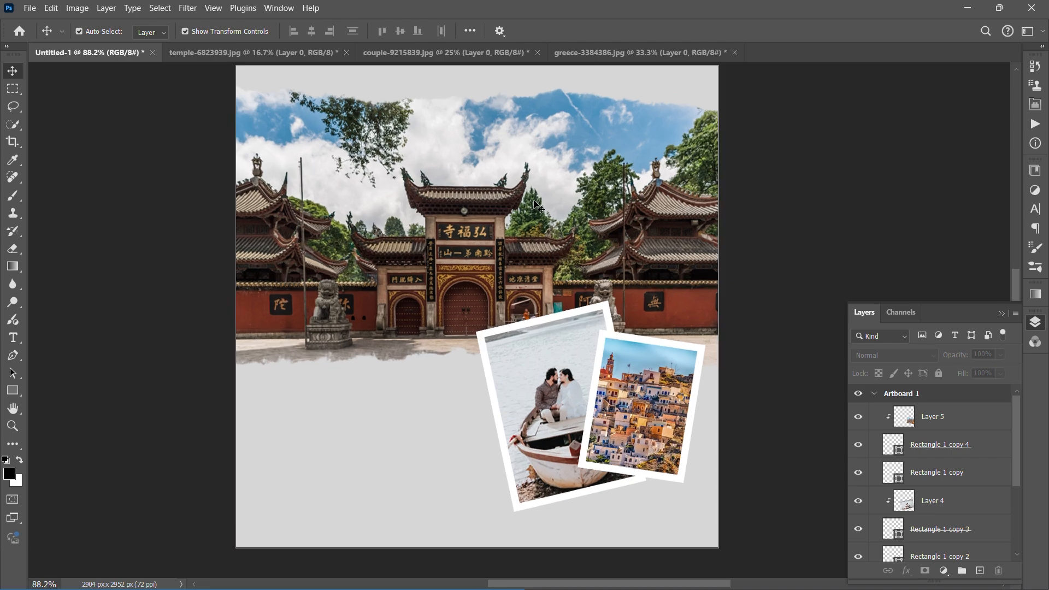
Open the green leaf pngwing.com.png from the leves folder in Ultimate Collage Creator 1000+ and bring it into Untitled-1 as the top layer
left_click(30, 8)
left_click(49, 36)
left_click(68, 422)
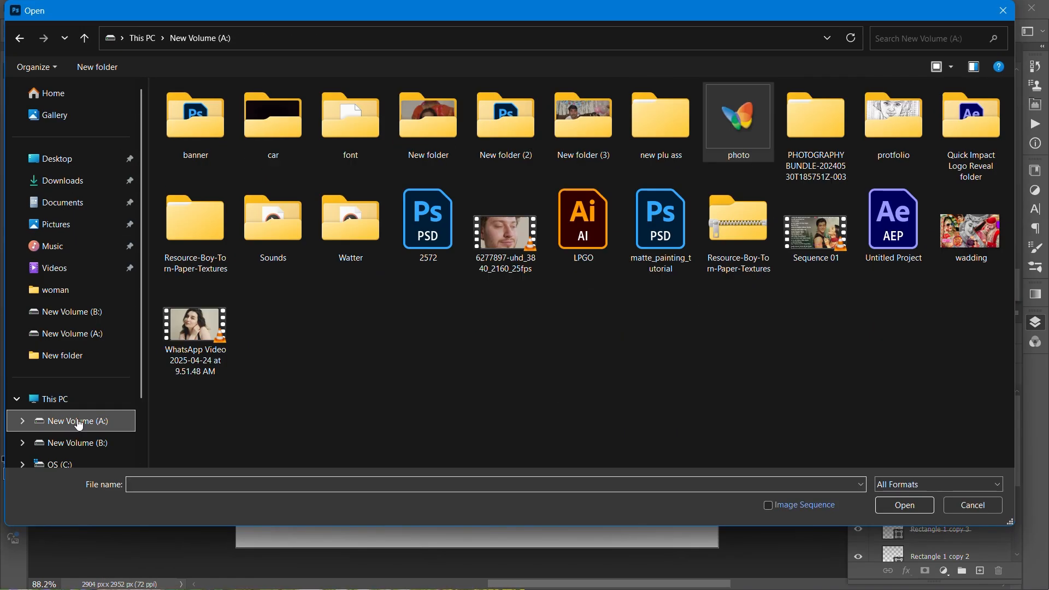
double_click(737, 118)
double_click(428, 290)
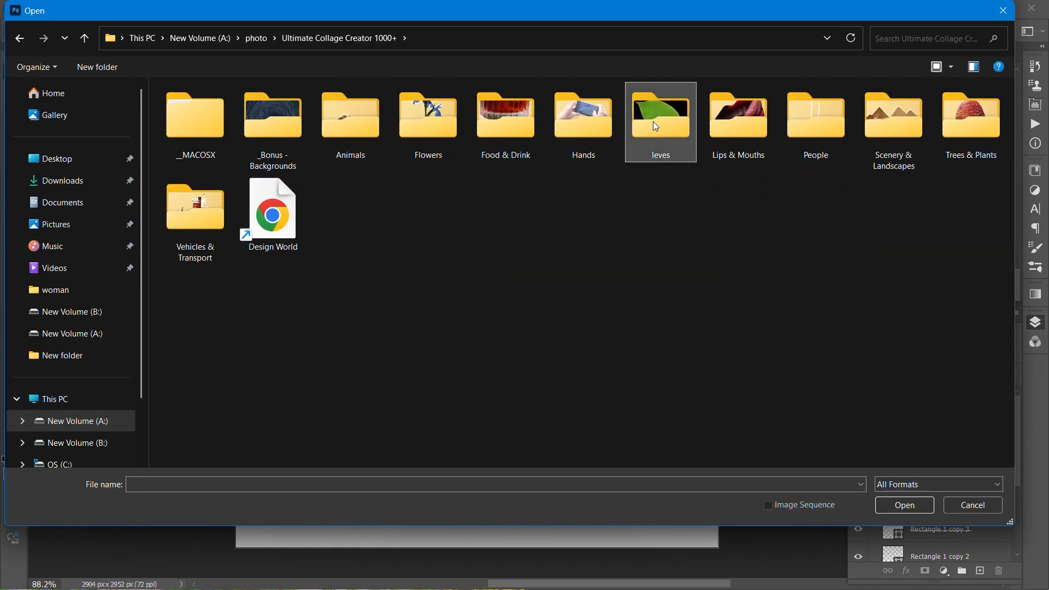
double_click(659, 116)
left_click(272, 114)
left_click(905, 504)
left_click_drag(348, 175, 702, 207)
Scale the leaf to about 3.77%, rotate it to about -63.56°, and place it at the artboard's upper-right edge
key("ctrl+t")
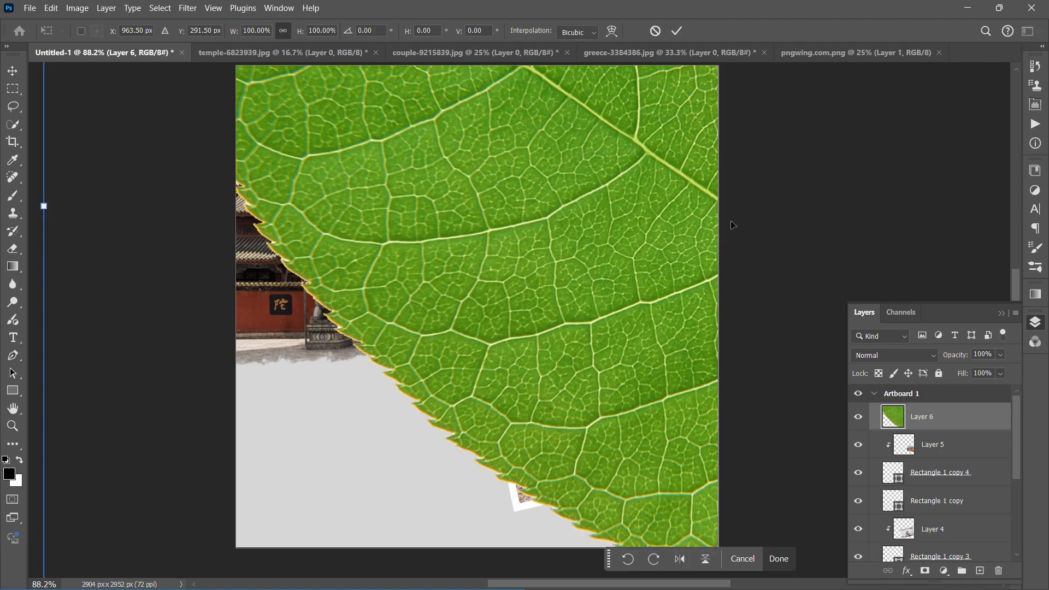
left_click_drag(44, 212, 876, 242)
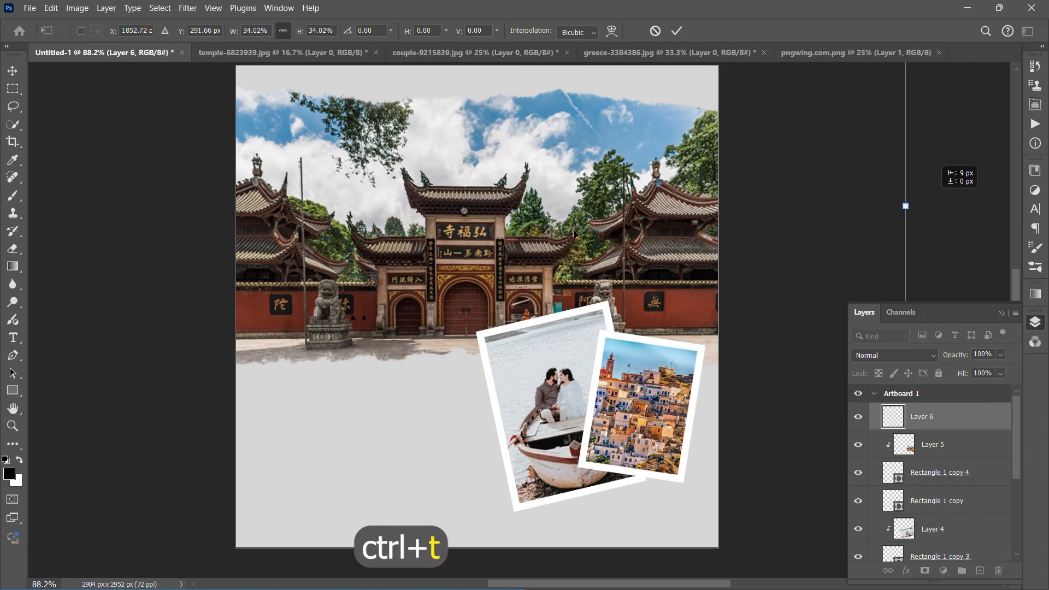
left_click_drag(946, 217, 264, 221)
left_click_drag(672, 415, 694, 196)
left_click_drag(781, 236, 789, 161)
left_click_drag(706, 176, 700, 73)
scroll(658, 214, "up", 1)
left_click_drag(699, 134, 701, 182)
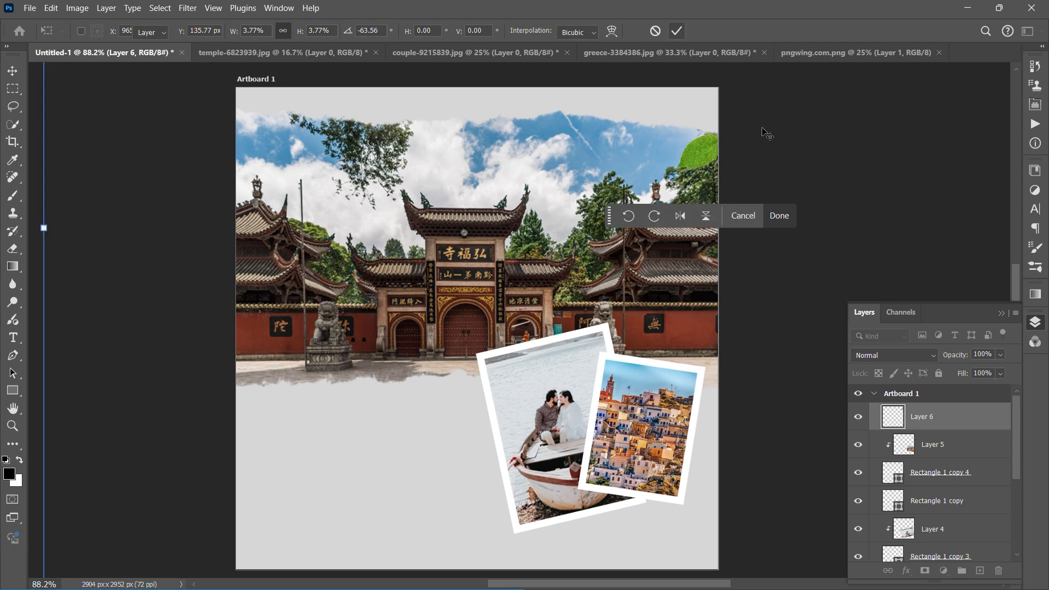
Commit the leaf's transform at the upper-right edge and apply a Gaussian Blur with a 2.4 pixel radius to it
key("Return")
left_click(188, 8)
mouse_move(306, 160)
left_click(405, 211)
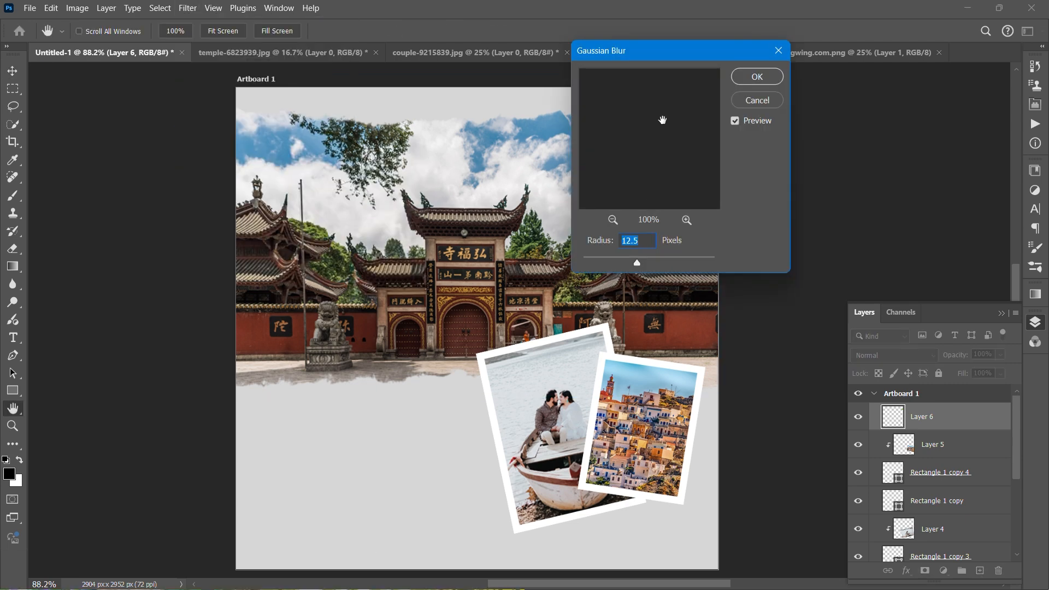
left_click_drag(652, 55, 314, 141)
left_click_drag(271, 346, 261, 344)
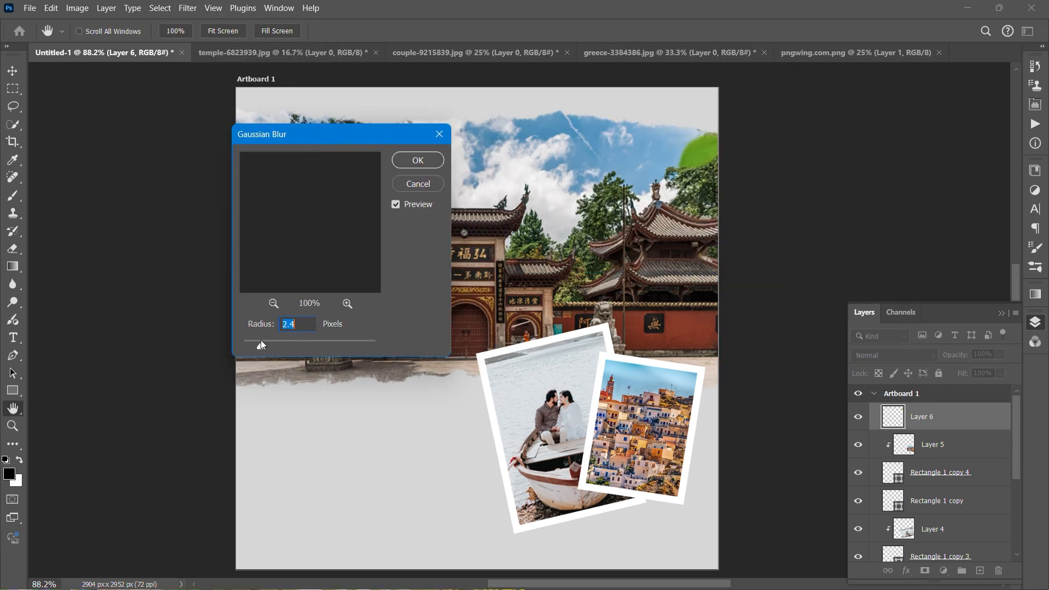
left_click(437, 159)
Duplicate the blurred leaf, rotate the copy to about -109.15°, and place it at the artboard's upper-left edge
left_click_drag(699, 153, 267, 139, "alt")
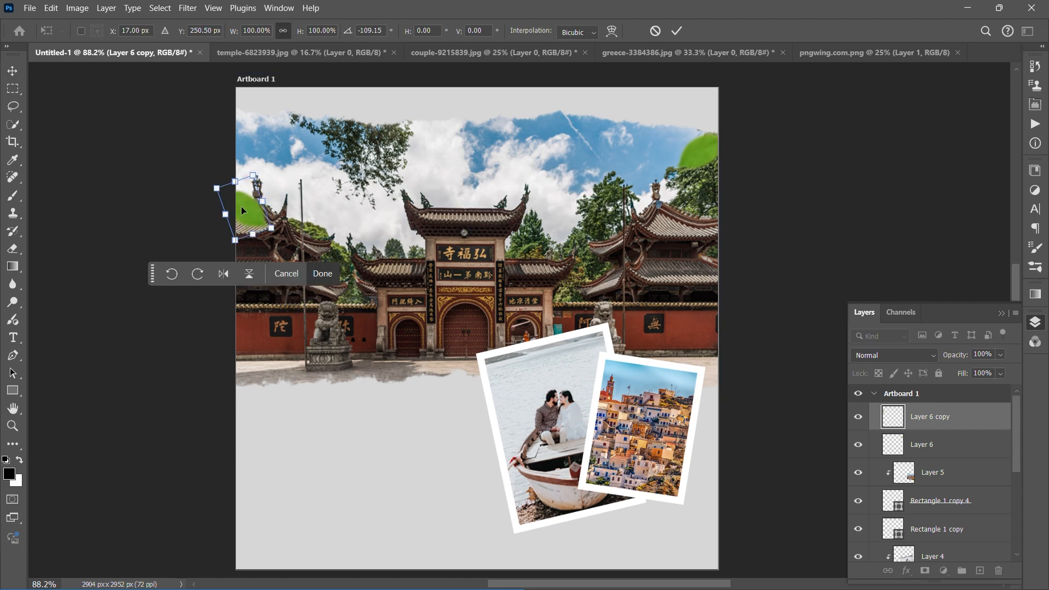
left_click_drag(241, 206, 243, 153)
left_click(681, 30)
left_click(834, 183)
Duplicate the leaf twice more, placing one copy over the small frame's lower-right corner and one at the artboard's left edge below the temple
left_click(698, 154)
left_click_drag(701, 158, 702, 437, "alt")
left_click_drag(694, 500, 263, 408)
key("Return")
left_click(796, 195)
left_click_drag(312, 431, 168, 471)
key("Return")
left_click(167, 472)
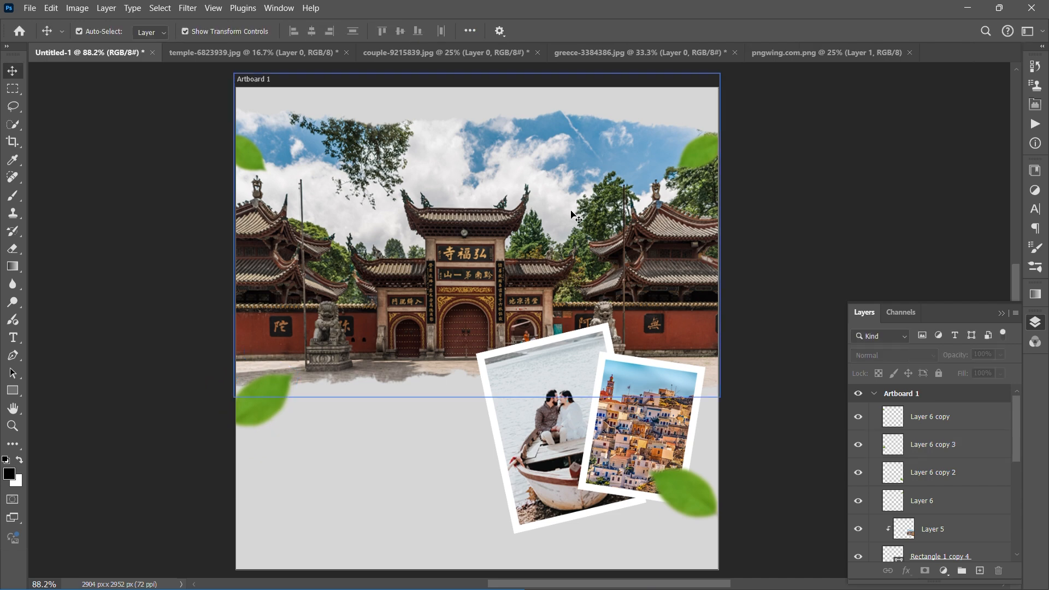
Create a text box in the gray area beside the large tilted frame and clear its placeholder text
key("t")
left_click_drag(270, 444, 489, 480)
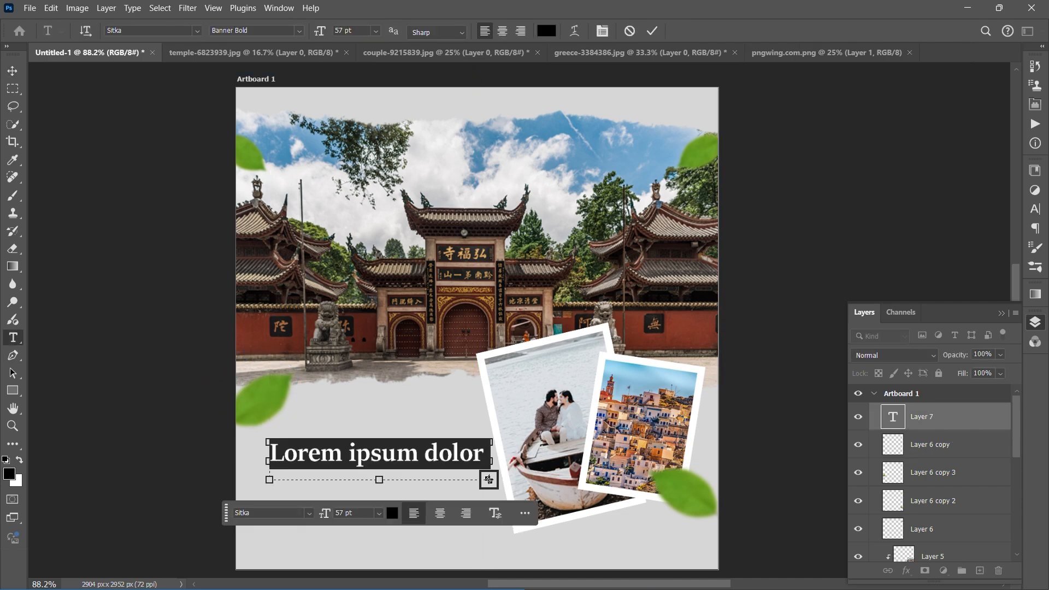
key("BackSpace")
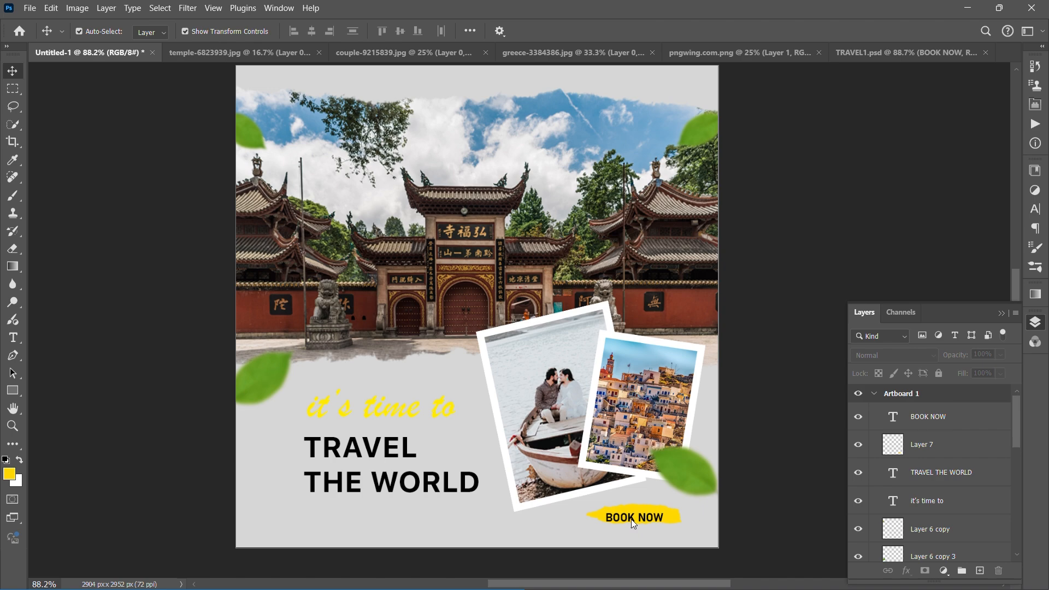
Shift the BOOK NOW text slightly right on its yellow brush stroke
left_click(631, 519)
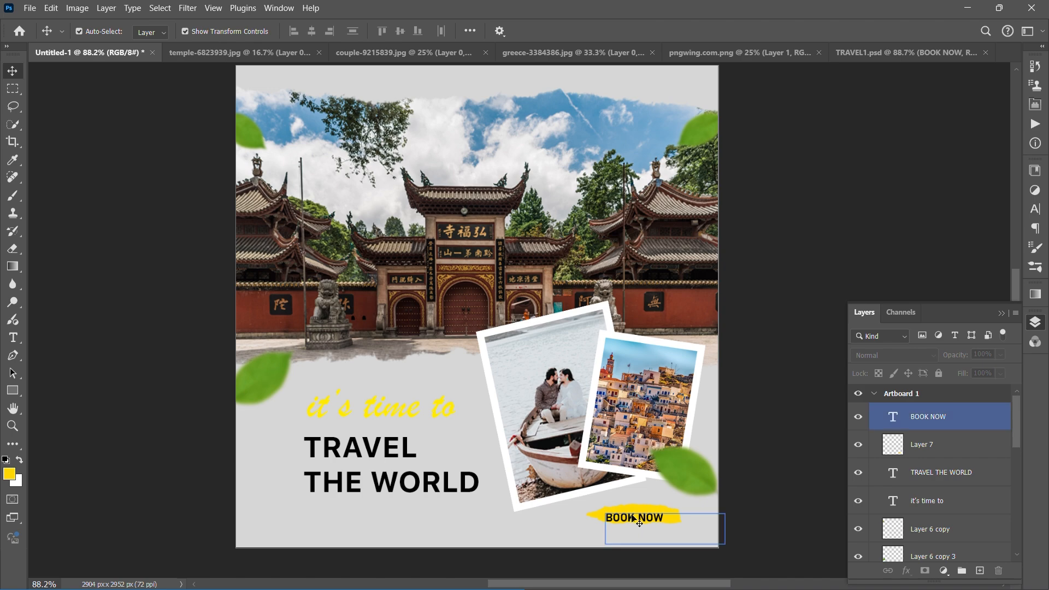
left_click(634, 516)
left_click_drag(634, 522, 637, 522)
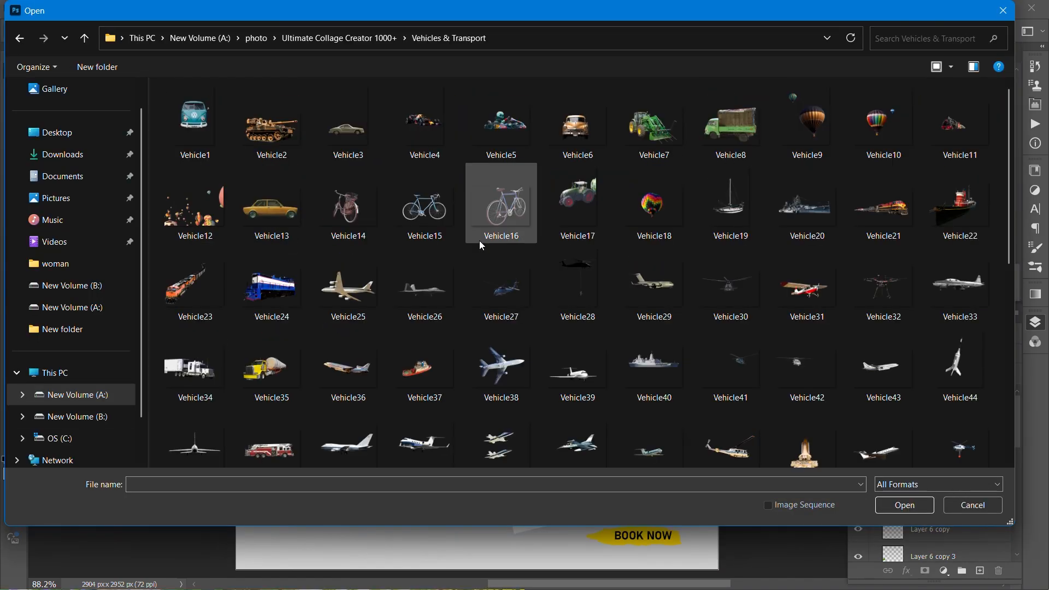
Open Vehicle38 from the Vehicles & Transport folder, bring the airplane into Untitled-1 as the top layer, and close TRAVEL1.psd
left_click(501, 365)
left_click(907, 509)
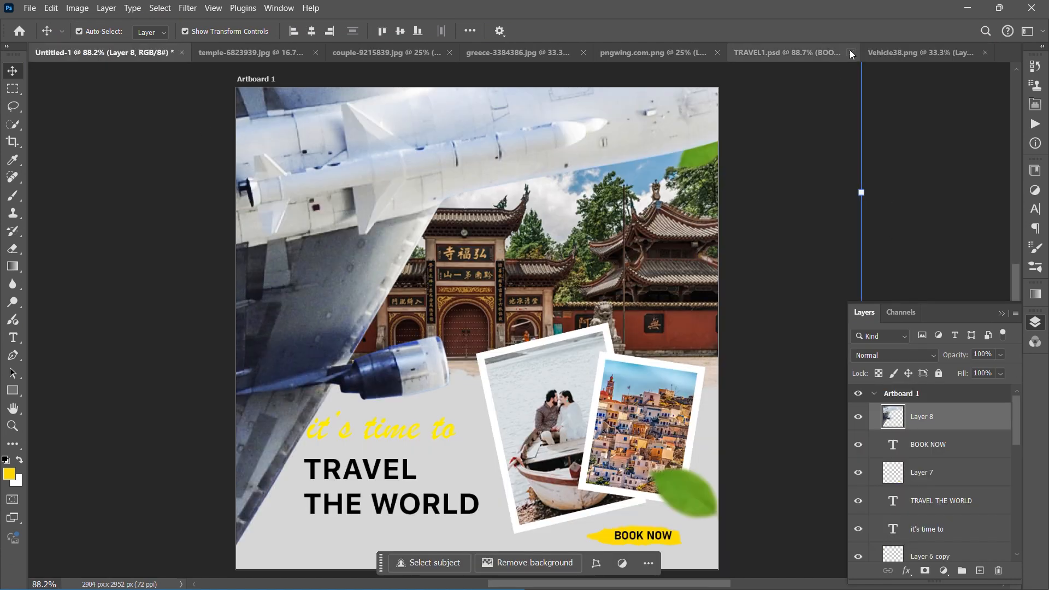
left_click(851, 52)
Scale the airplane to about 3.19%, rotate it to about -11.81°, and place it above the artboard's upper-left leaf
left_click_drag(861, 192, 210, 164)
left_click_drag(183, 129, 546, 190)
left_click_drag(574, 431, 192, 111)
scroll(351, 170, "up", 5)
mouse_move(245, 110)
left_mouse_down()
mouse_move(245, 133)
mouse_move(251, 125)
left_mouse_up()
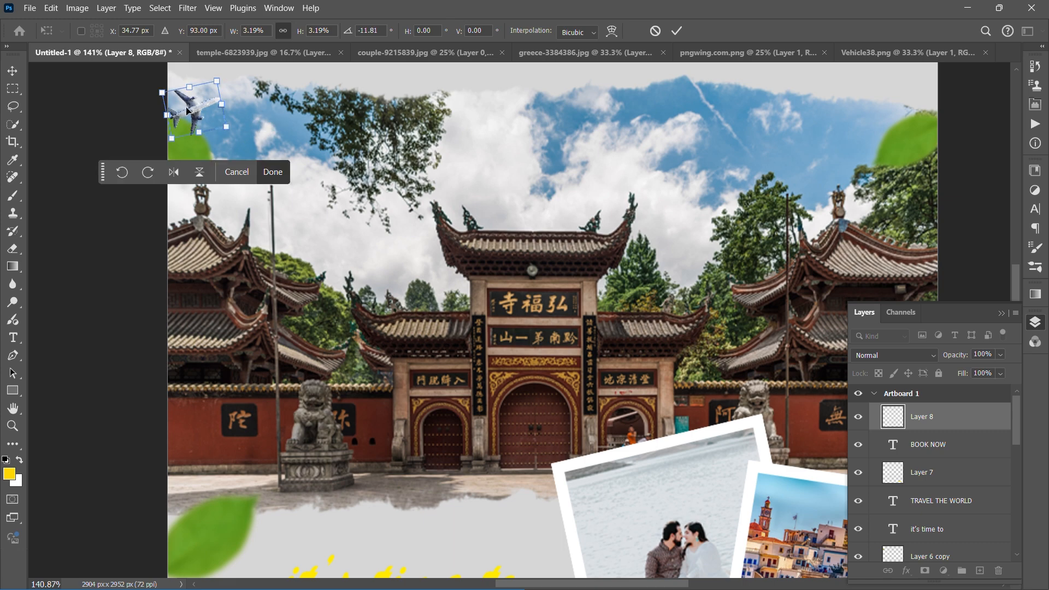
left_click(679, 34)
Turn the airplane black with a clipped, colorized Hue/Saturation adjustment layer set to Lightness -100
left_click(944, 570)
left_click(970, 444)
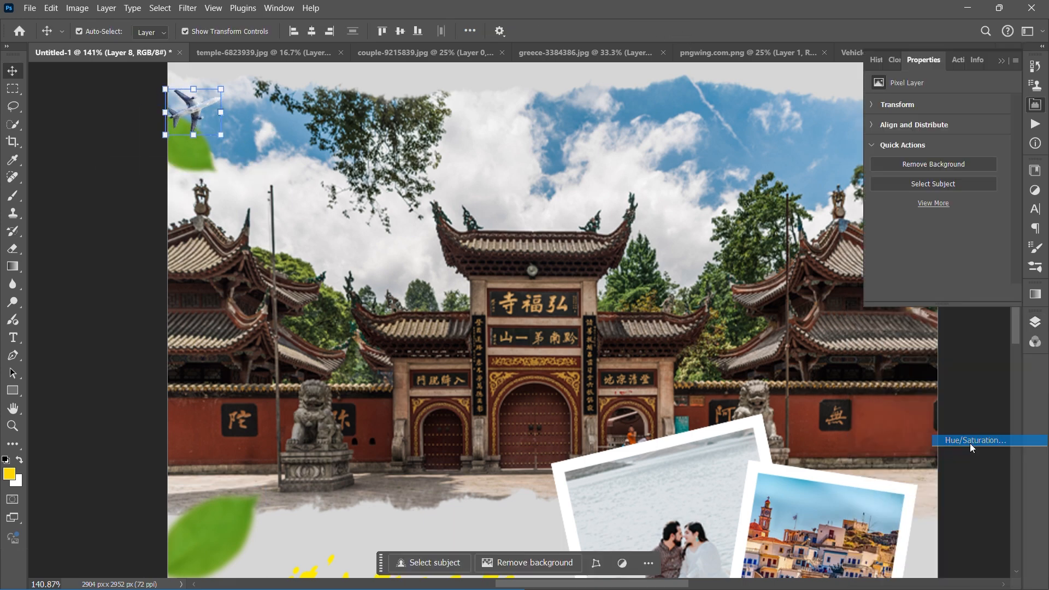
left_click_drag(938, 211, 675, 211)
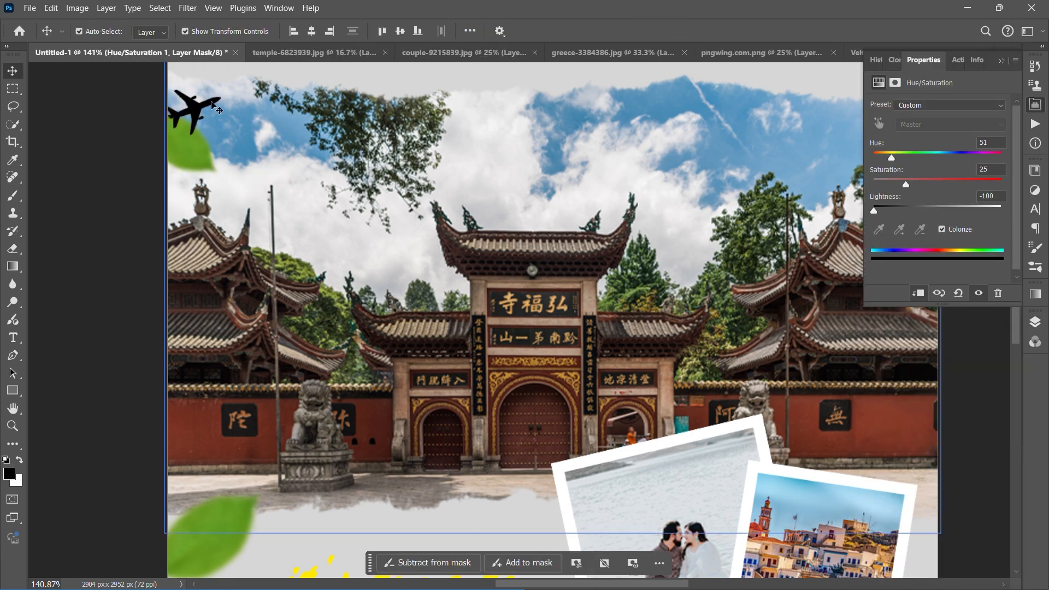
Nudge the black airplane slightly upward above the upper-left leaf and deselect it
left_click_drag(198, 112, 200, 106)
left_click(981, 339)
key("ctrl+0")
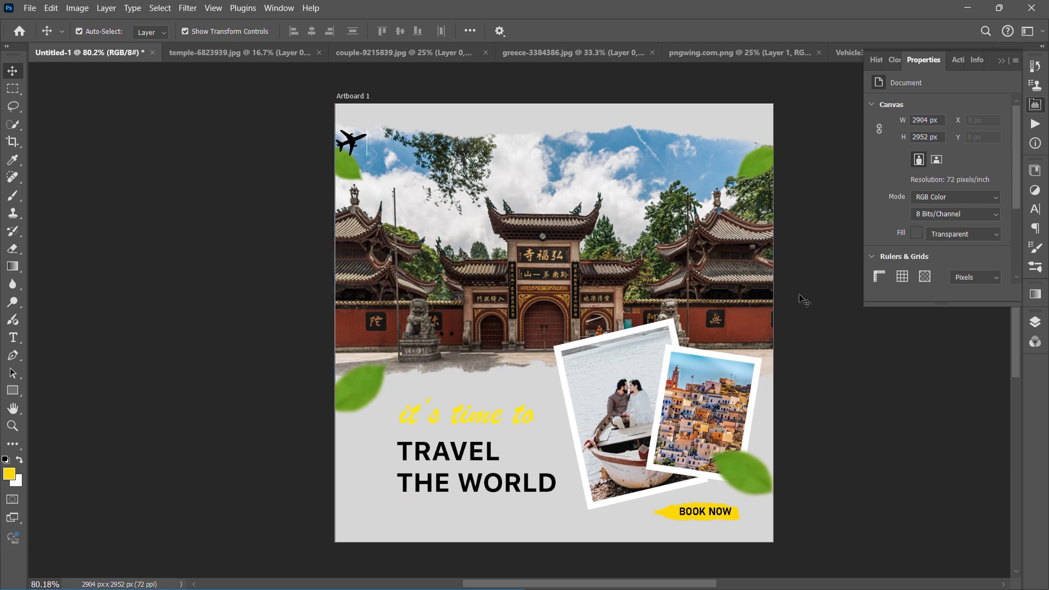
key("F7")
scroll(410, 268, "down", 1)
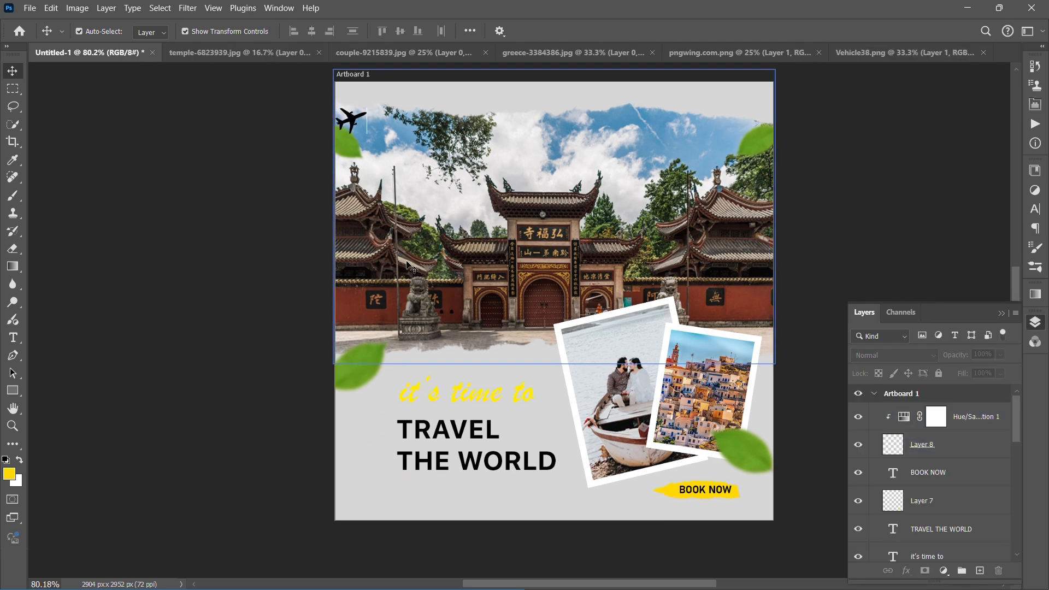